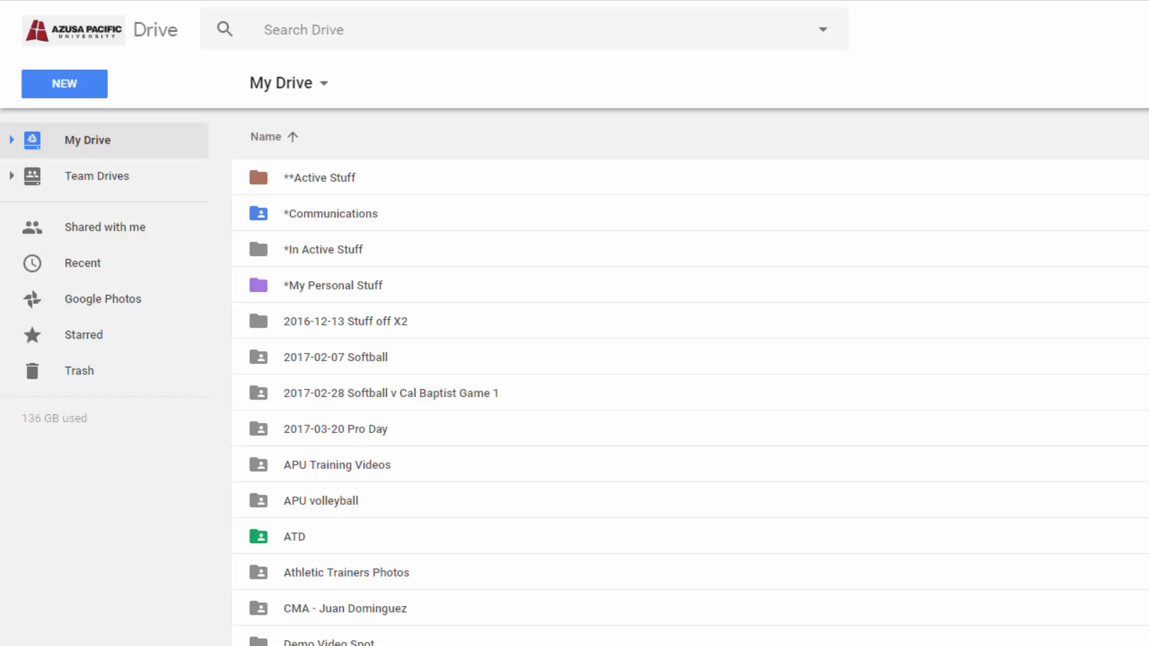
# Step: Open the Google Forms template gallery, examine the general templates, and open the Contact Information template
pyautogui.click(73, 92)
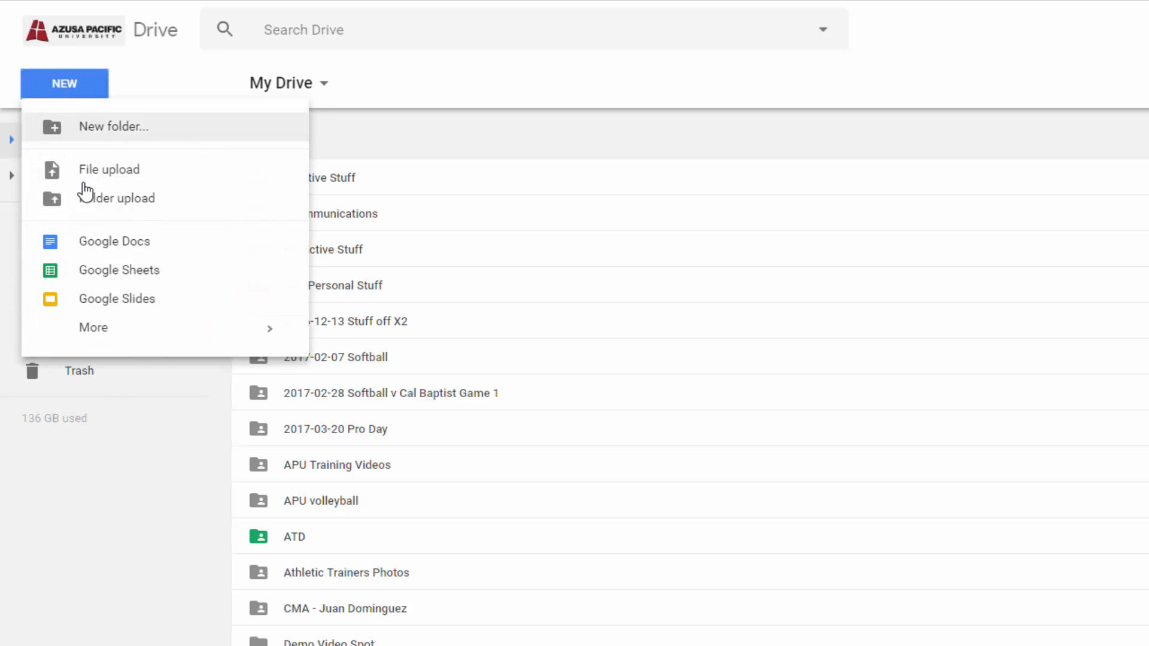
pyautogui.moveTo(132, 344)
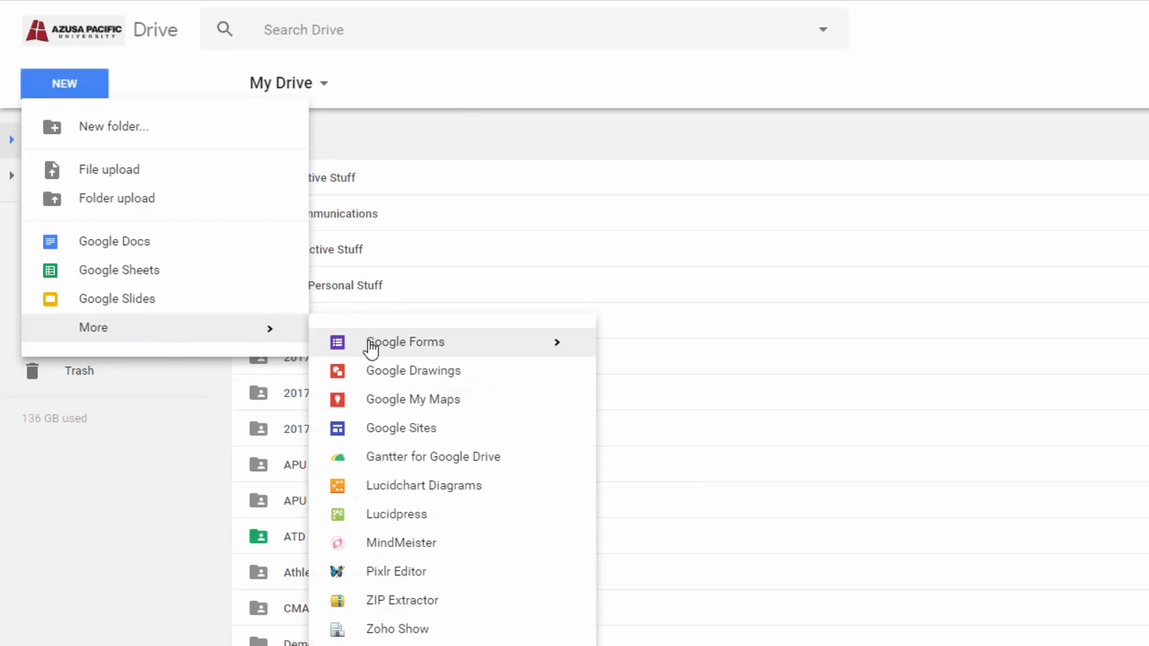
pyautogui.click(557, 349)
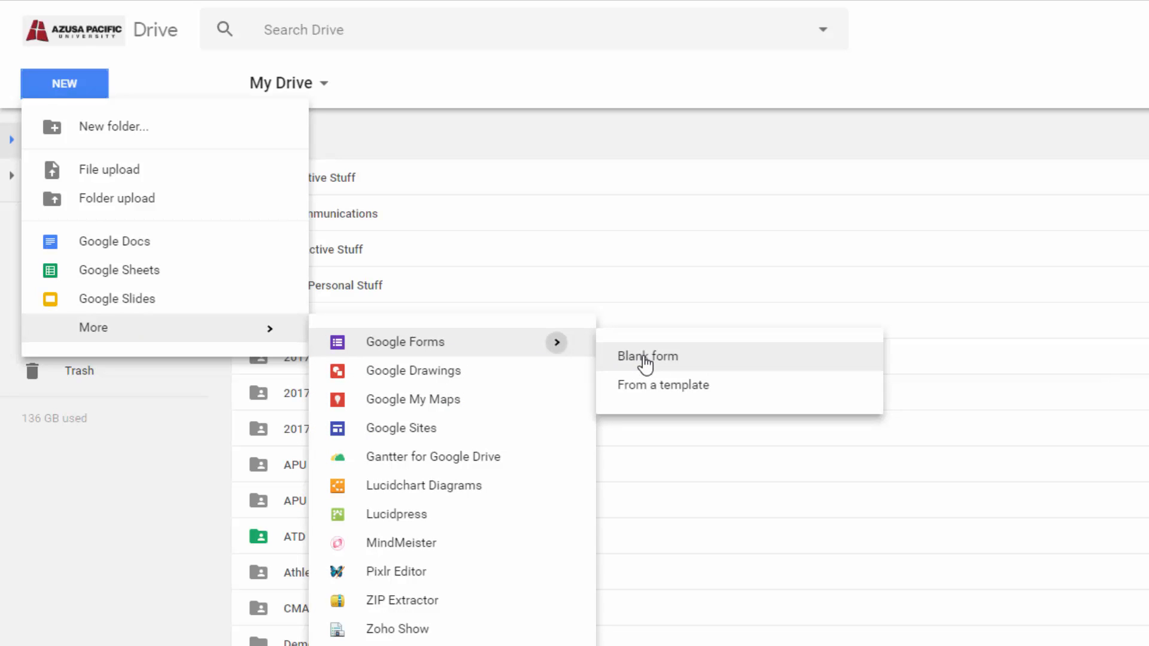
pyautogui.click(661, 390)
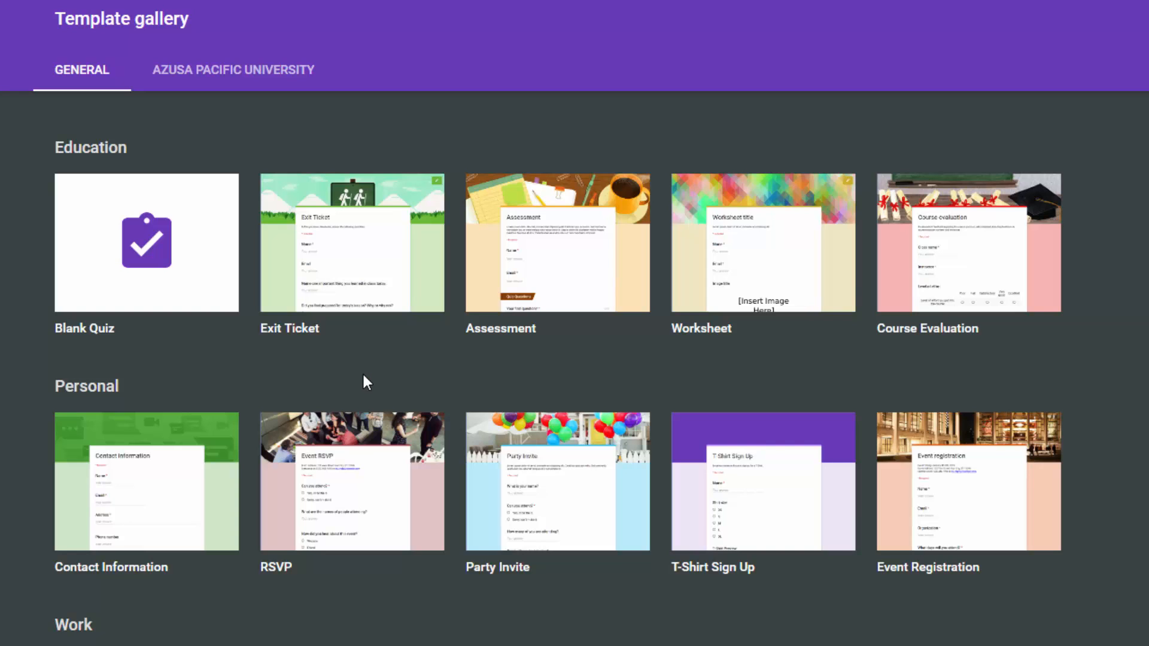
pyautogui.scroll(-3, 440, 436)
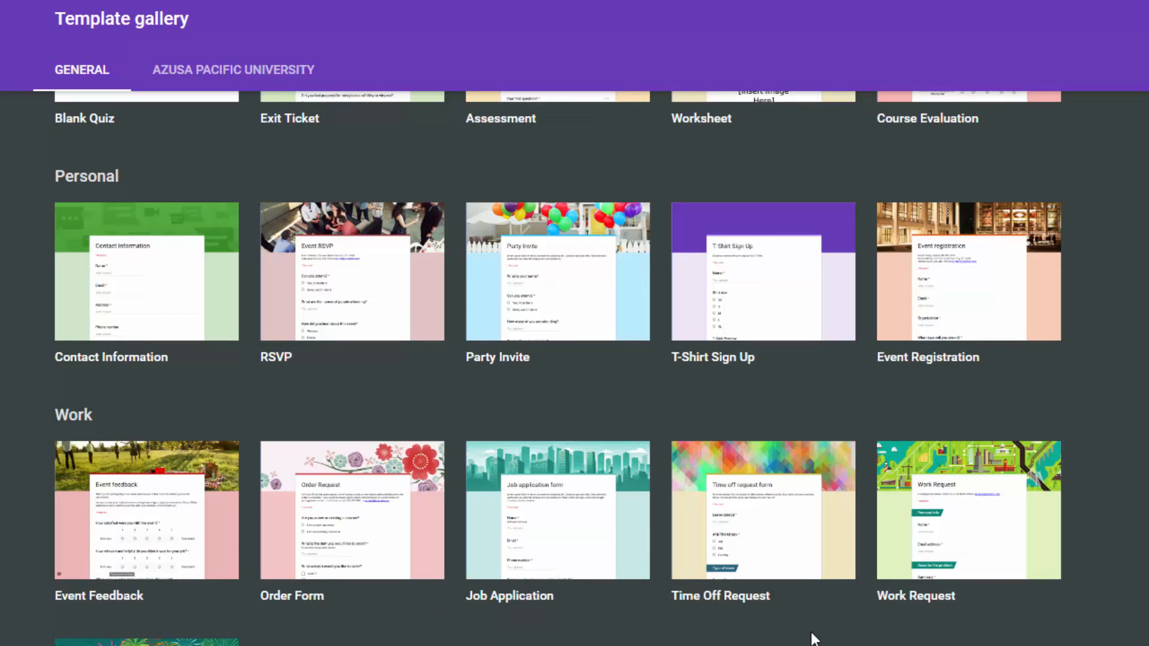
pyautogui.scroll(3, 814, 640)
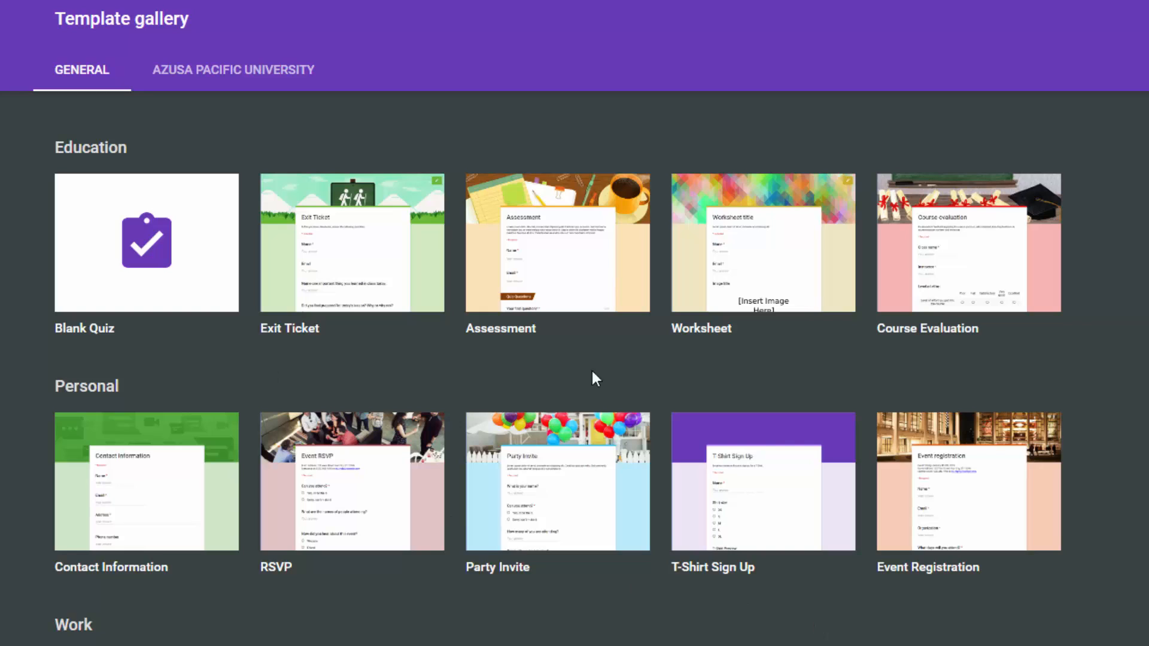
pyautogui.click(90, 479)
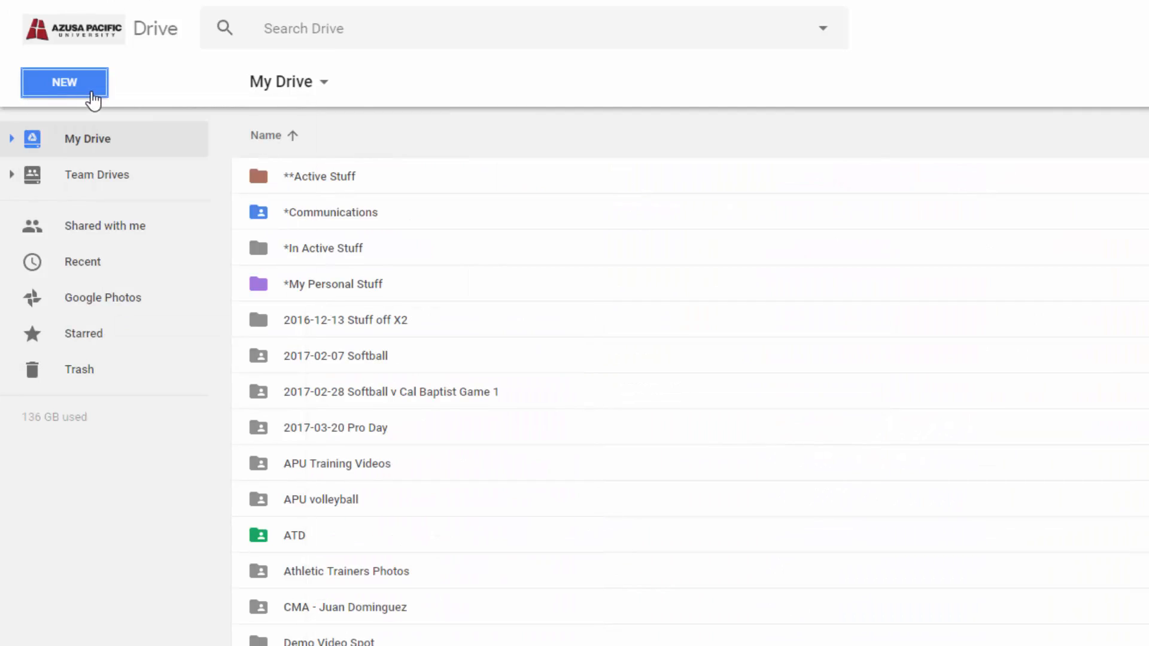
# Step: Create a new blank Google Form from Drive
pyautogui.click(76, 91)
pyautogui.moveTo(170, 340)
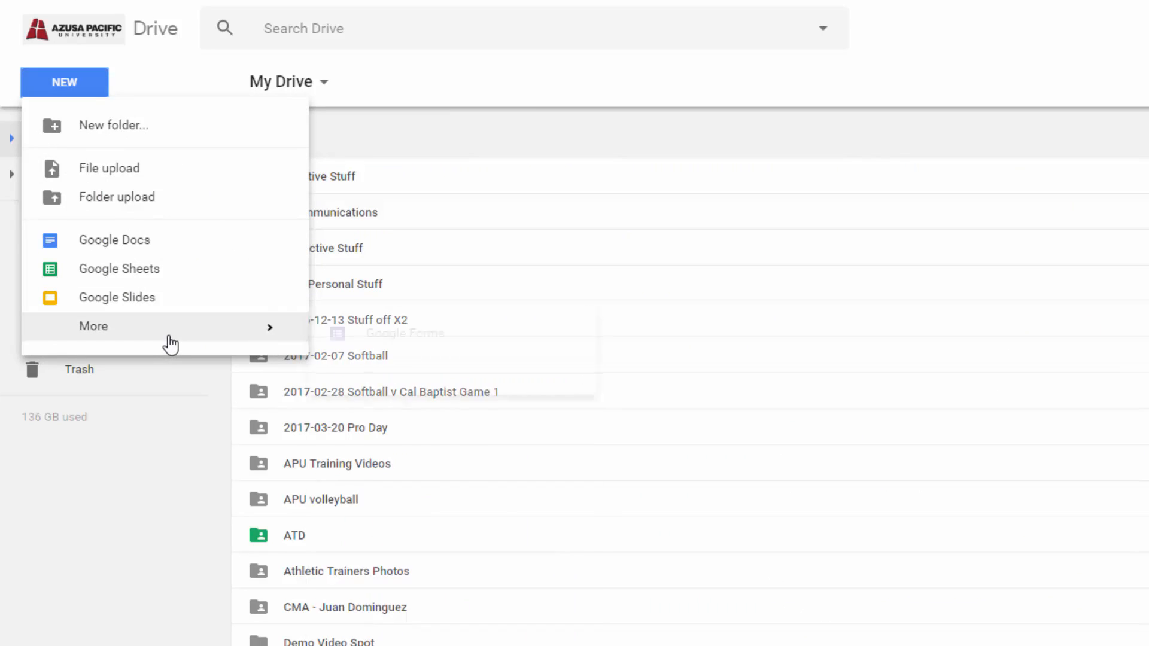
pyautogui.click(400, 350)
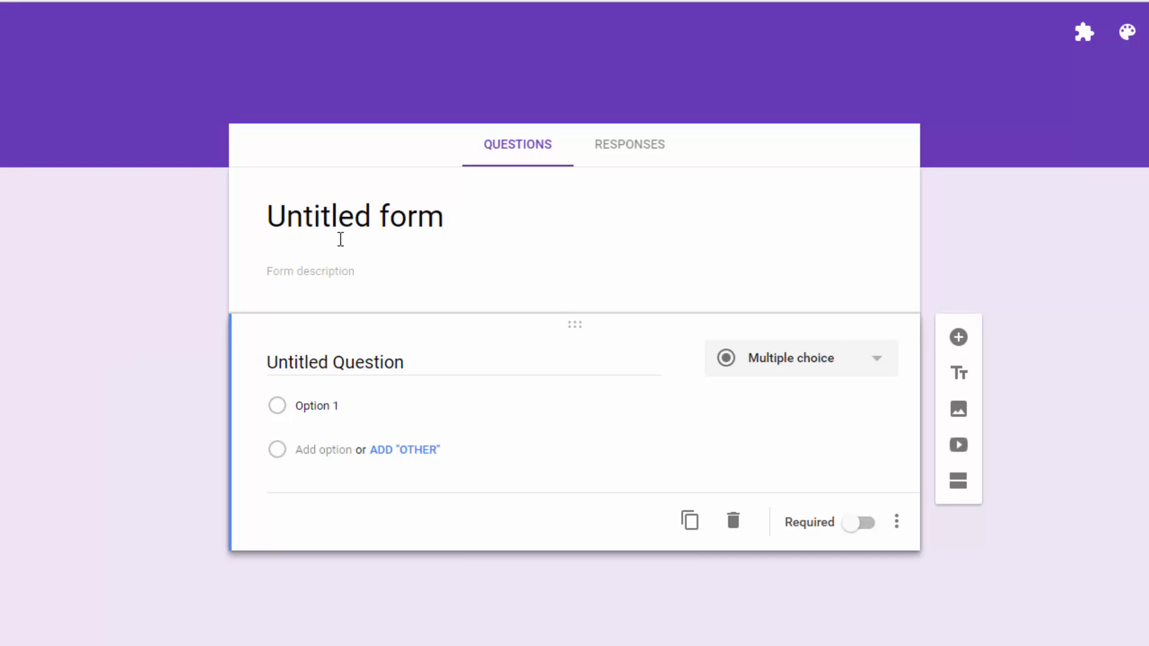
# Step: Title the form "Online Registration" and apply the same title as its file name
pyautogui.click(371, 230)
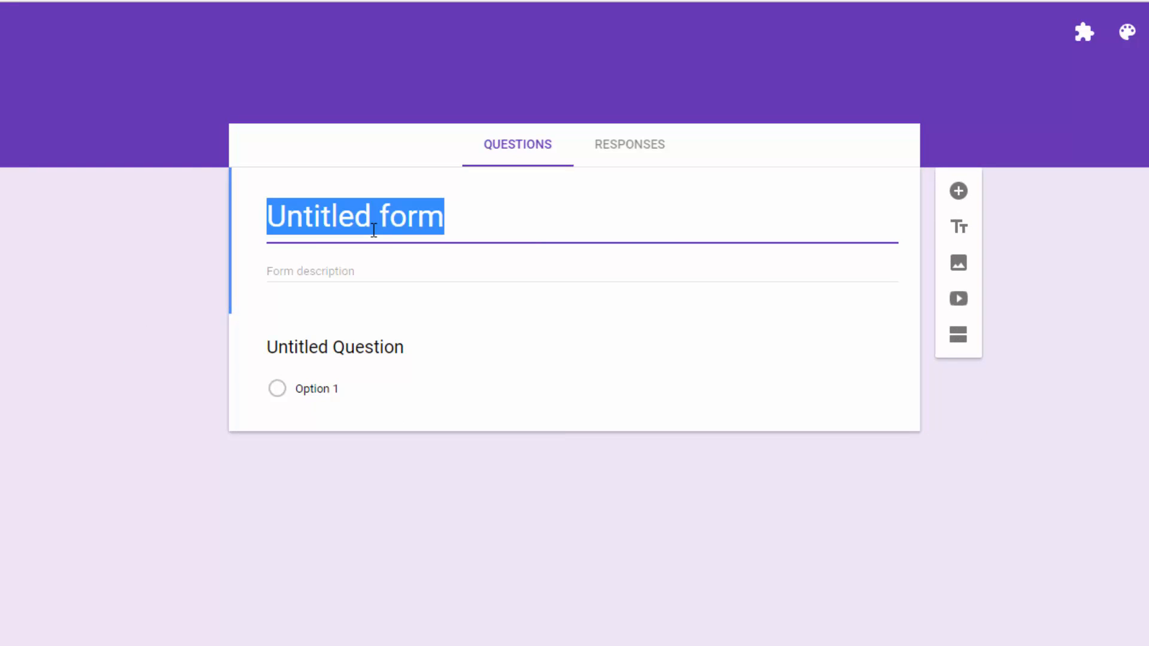
pyautogui.write('Online Regist')
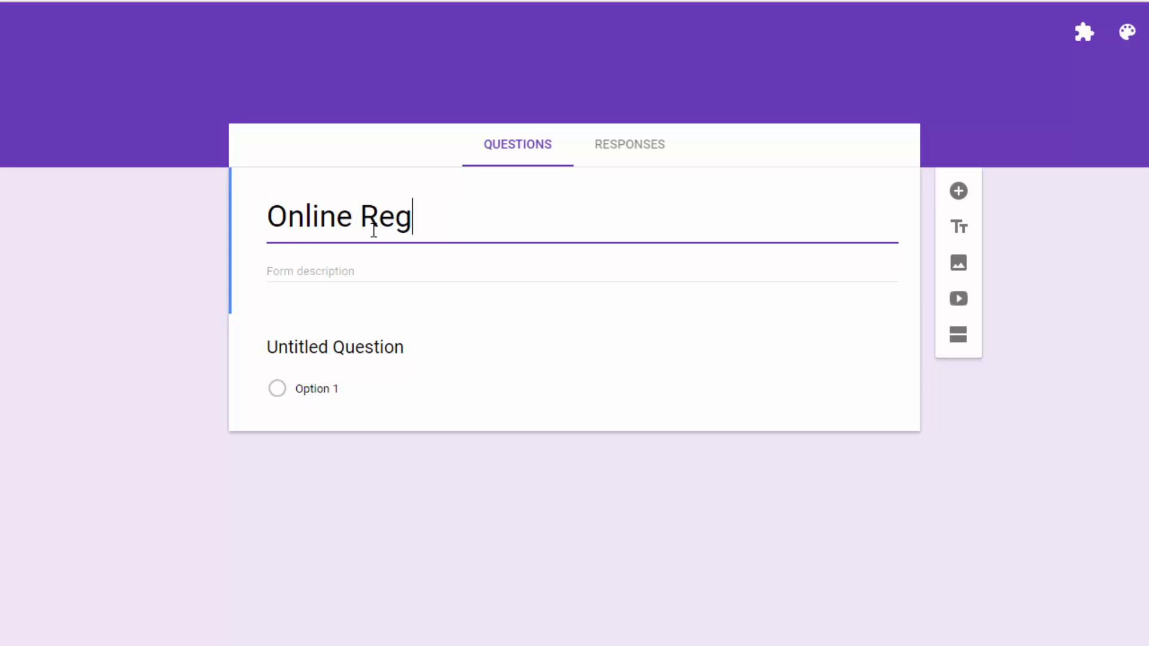
pyautogui.write('ration')
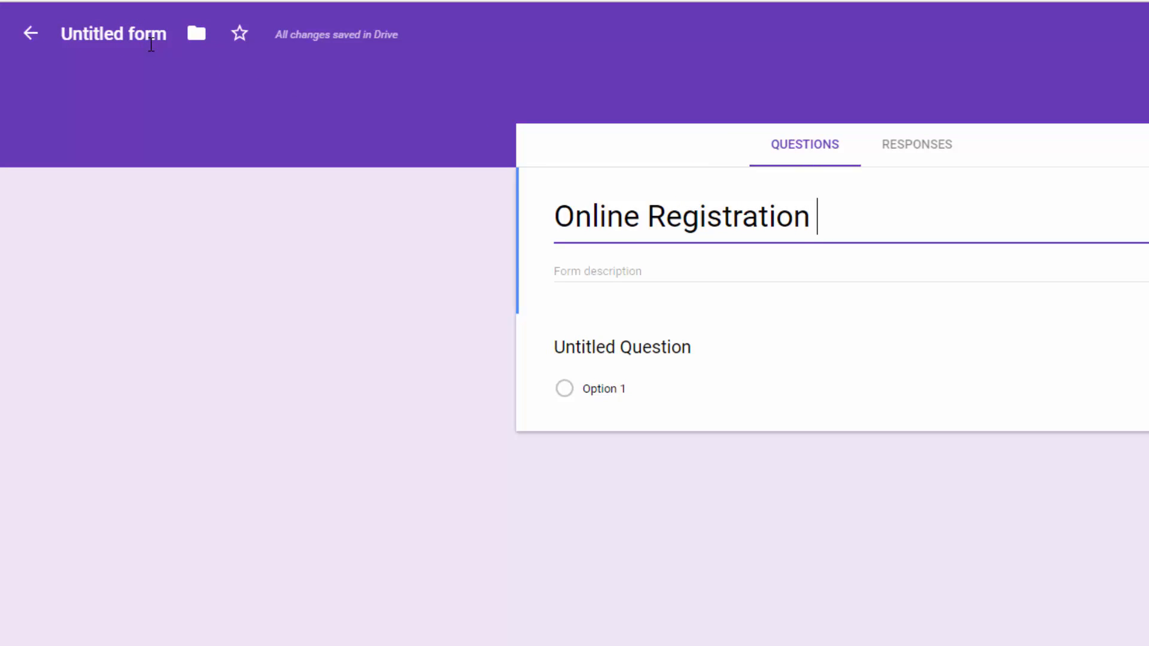
pyautogui.click(115, 33)
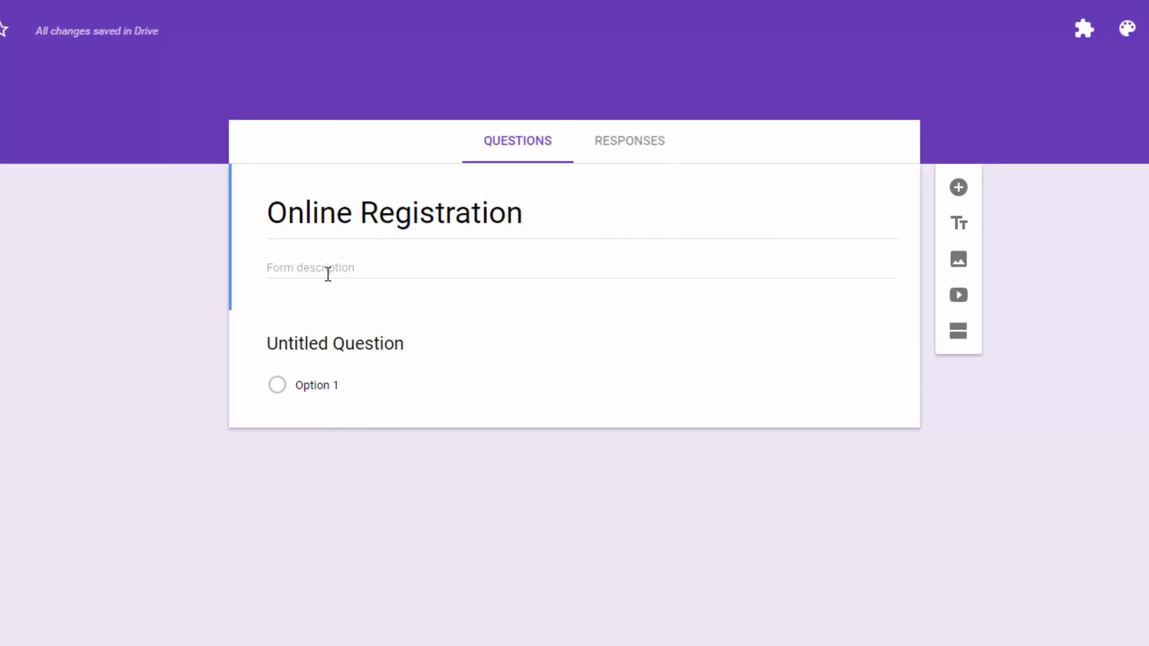
# Step: Turn the untitled question into a required short-answer question named "First Name"
pyautogui.click(317, 345)
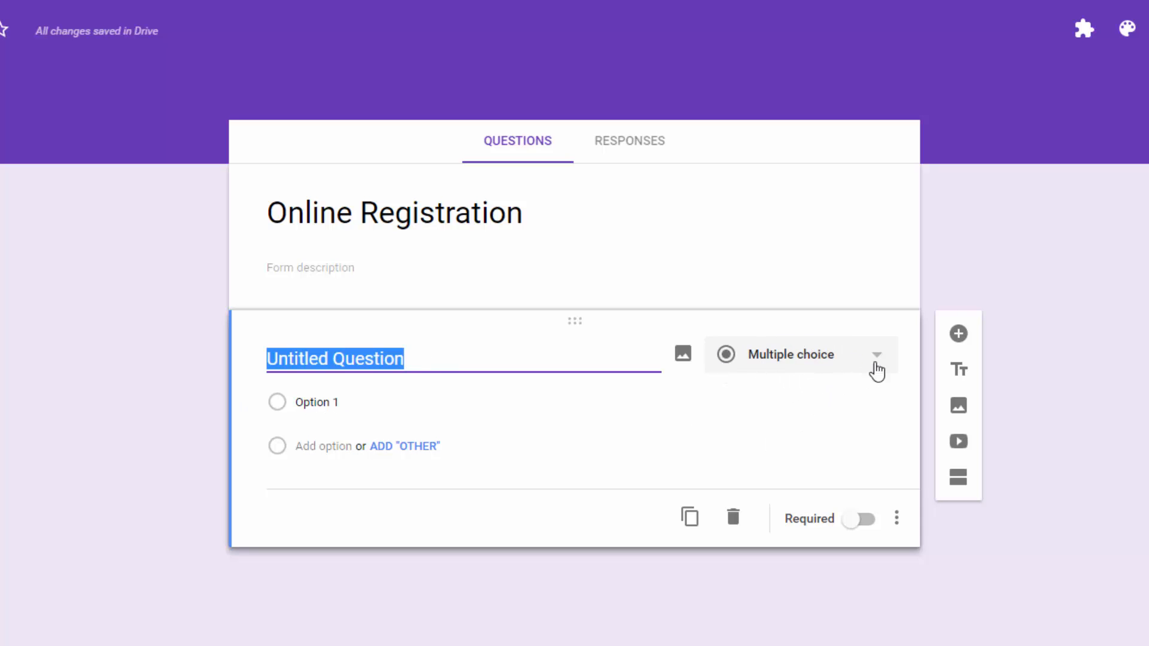
pyautogui.click(878, 361)
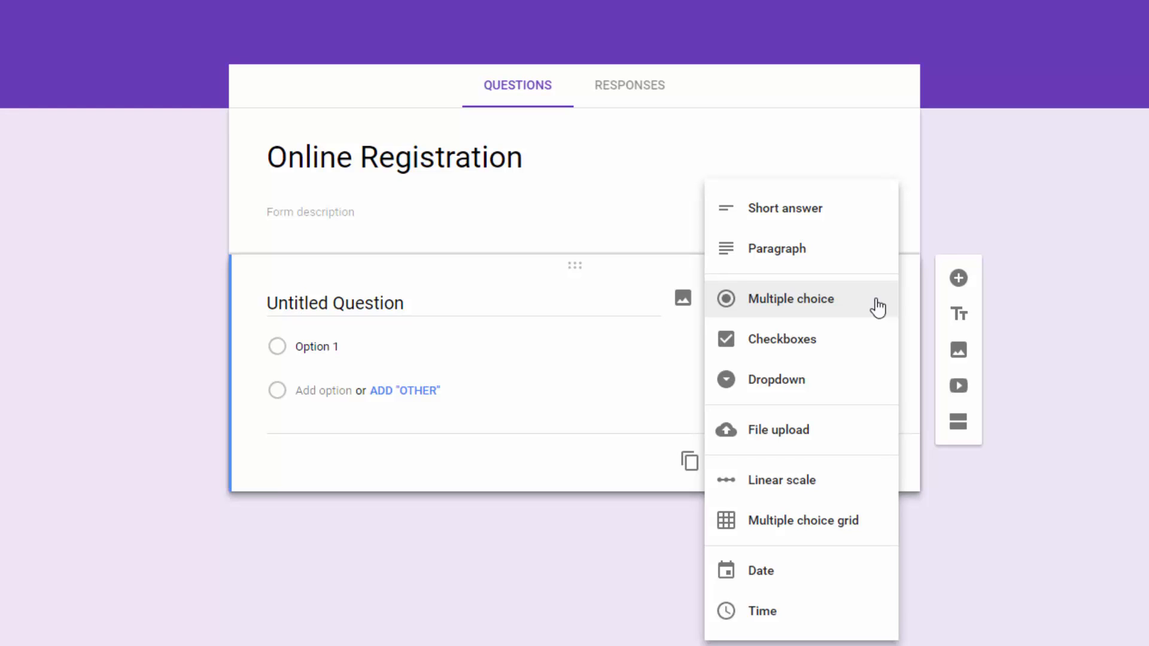
pyautogui.click(337, 306)
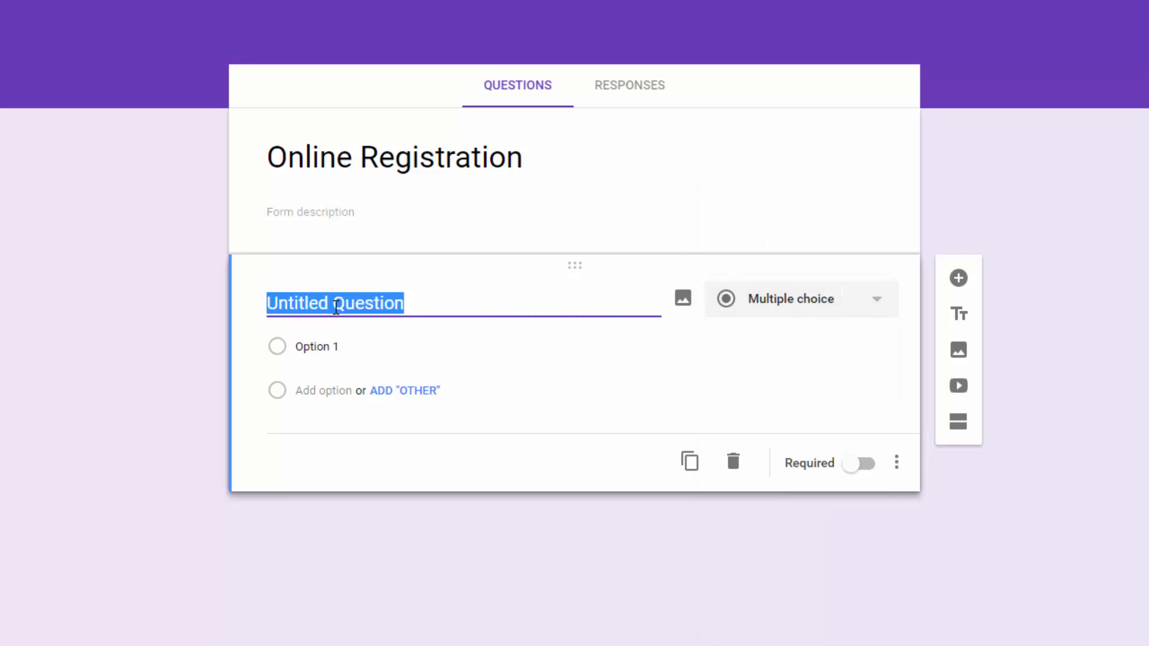
pyautogui.write('First Name')
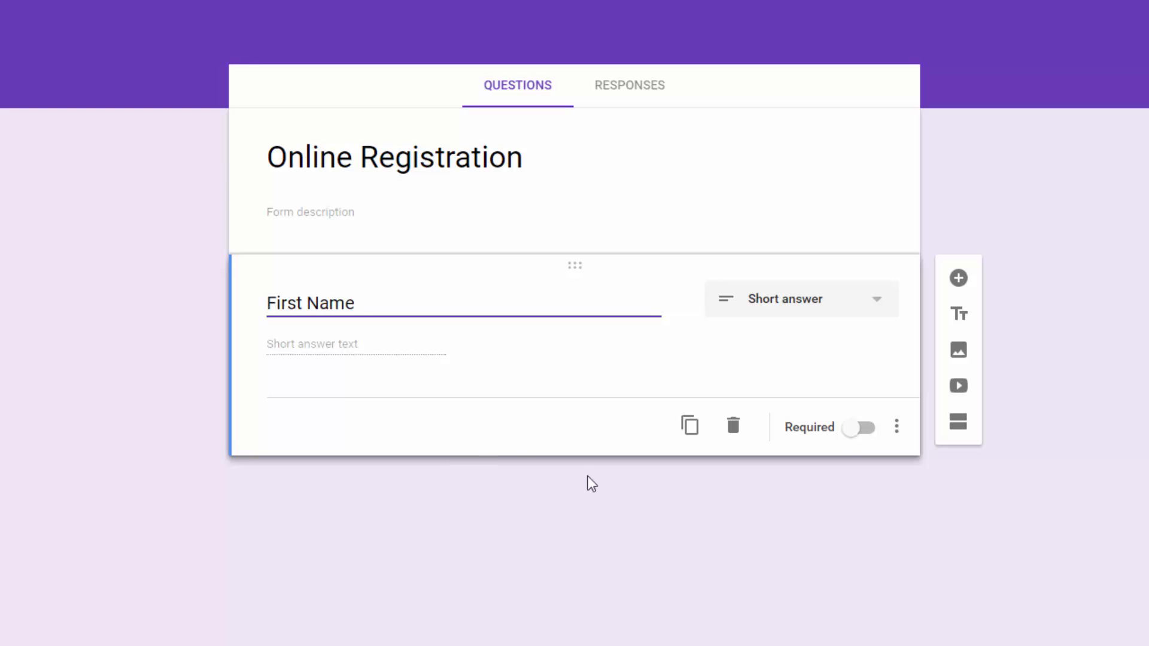
pyautogui.click(849, 439)
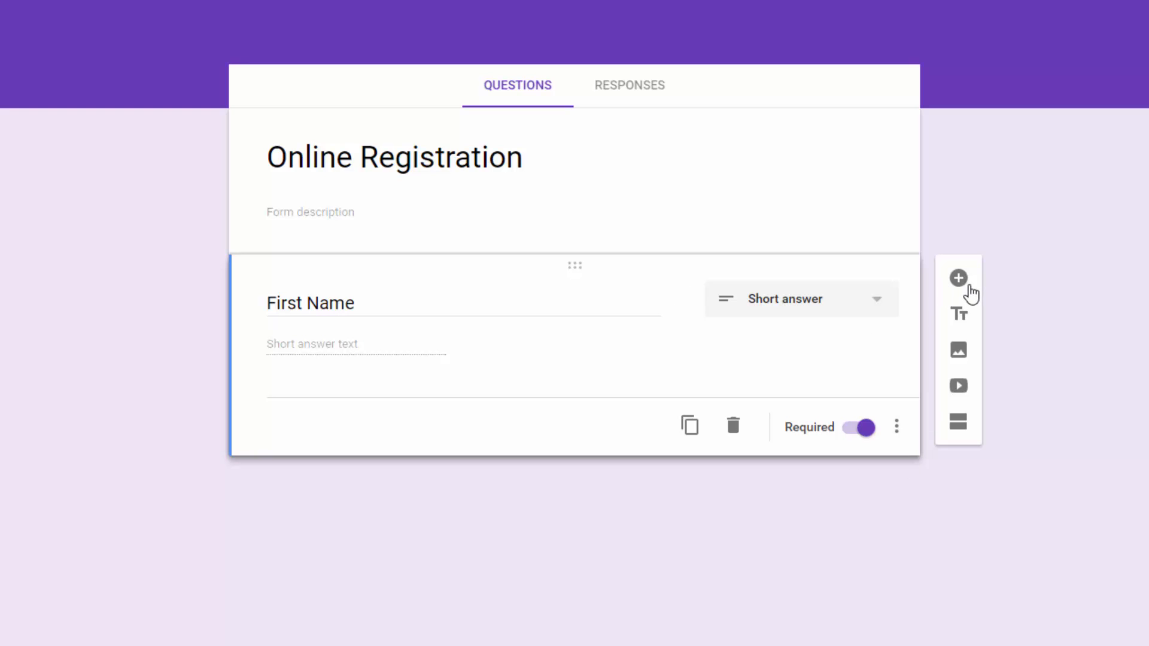
# Step: Add a required short-answer question named "Last Name" below First Name
pyautogui.click(960, 279)
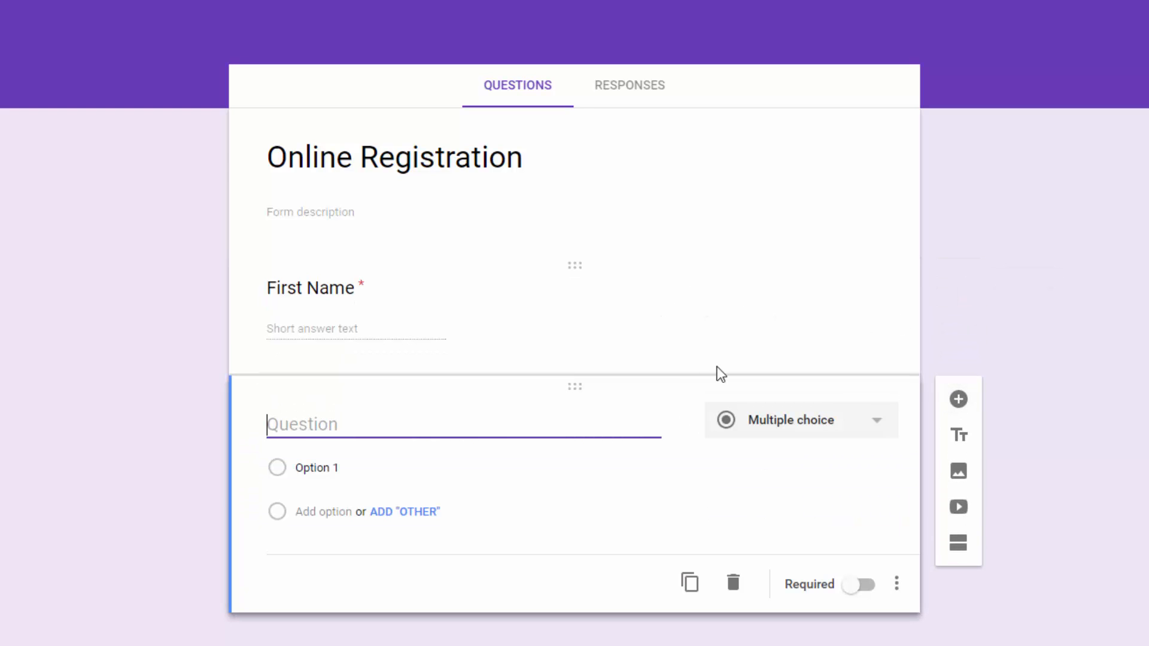
pyautogui.write('La')
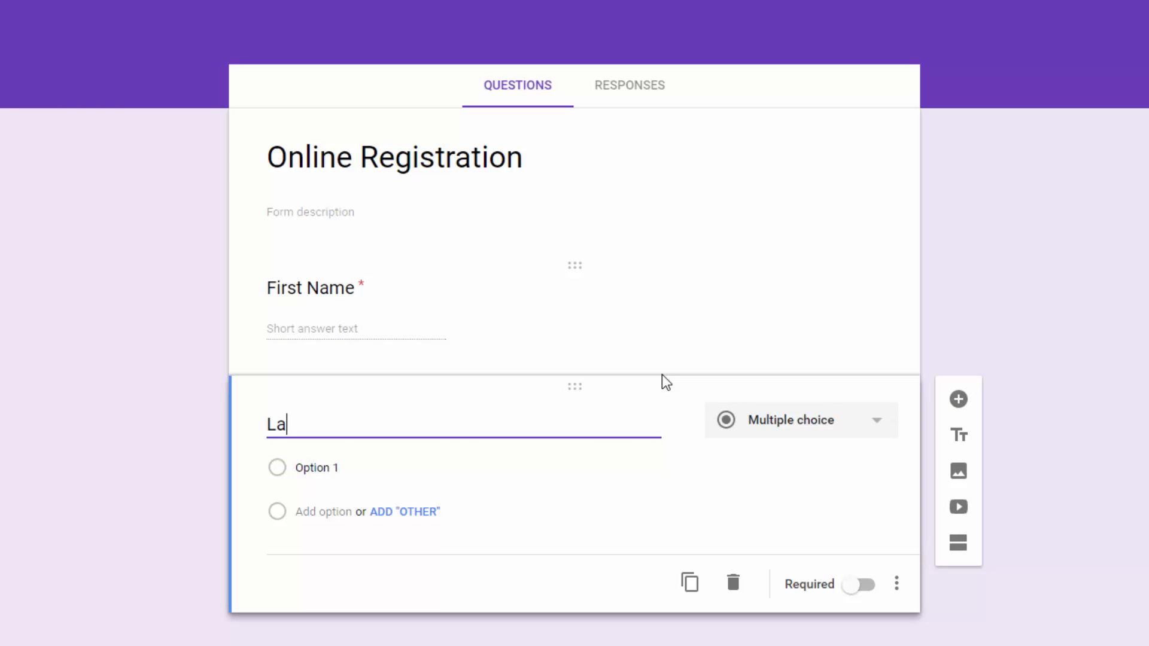
pyautogui.write('st Name')
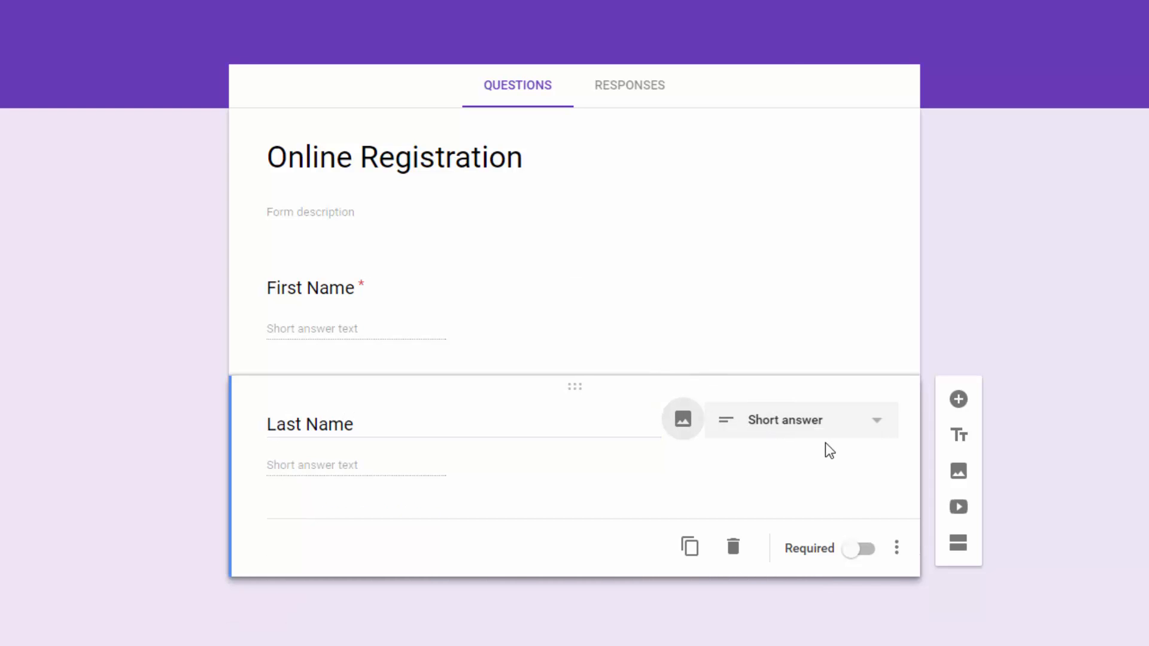
pyautogui.click(852, 552)
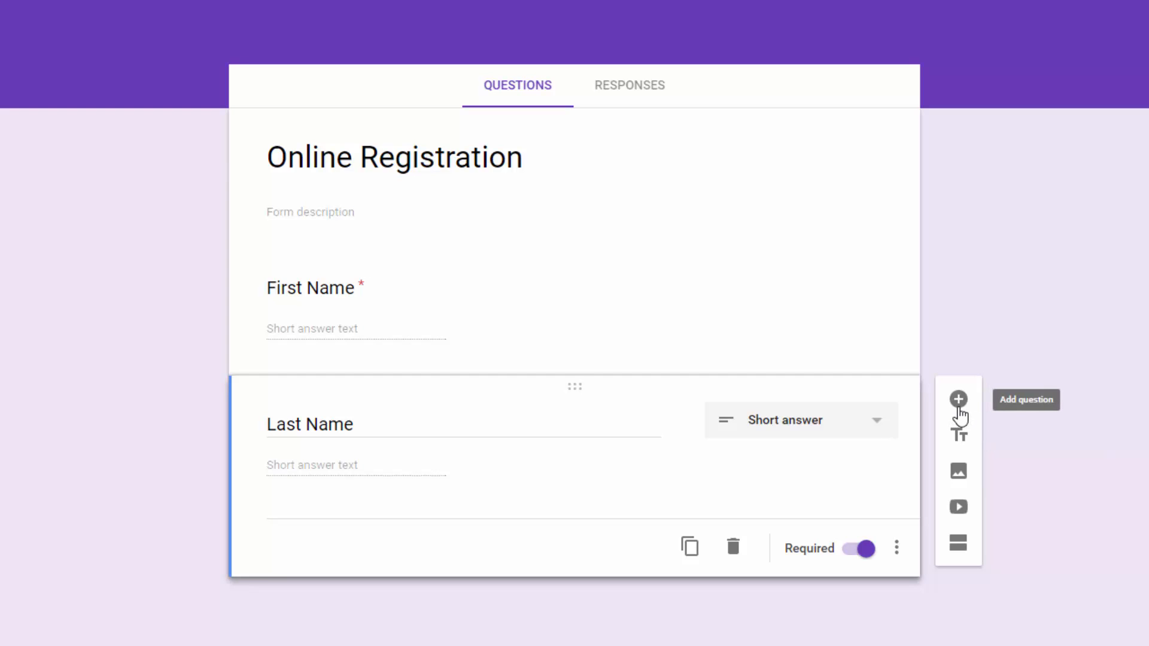
# Step: Add a short-answer question reading "Please enter an email address:" below Last Name
pyautogui.click(958, 399)
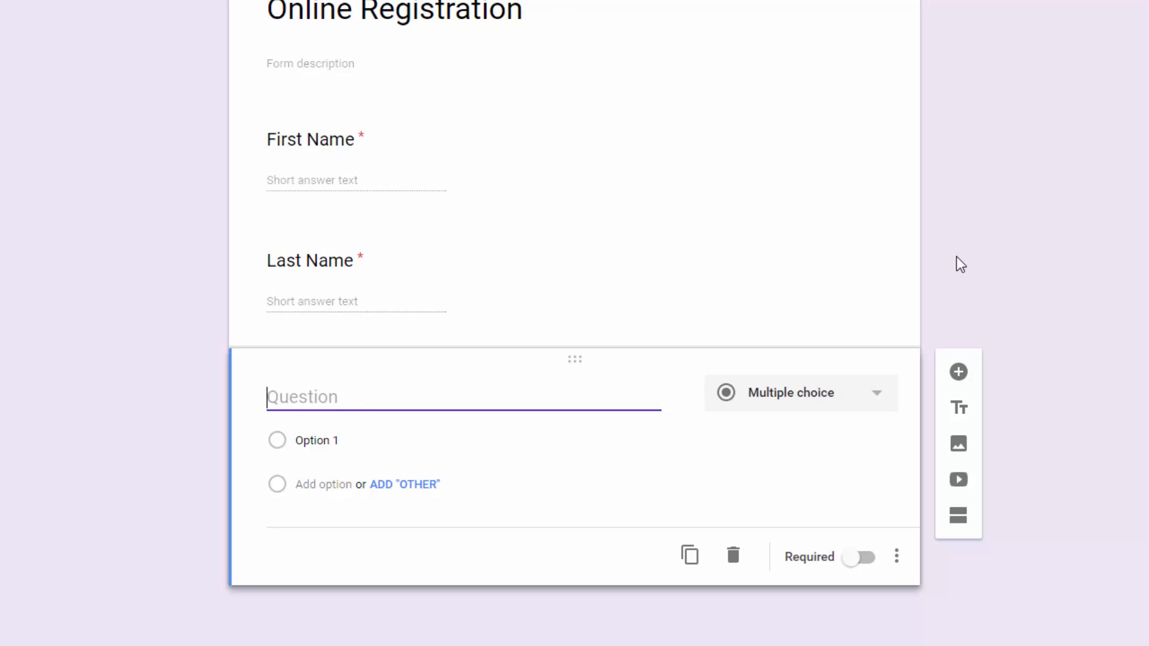
pyautogui.write('Please enter a')
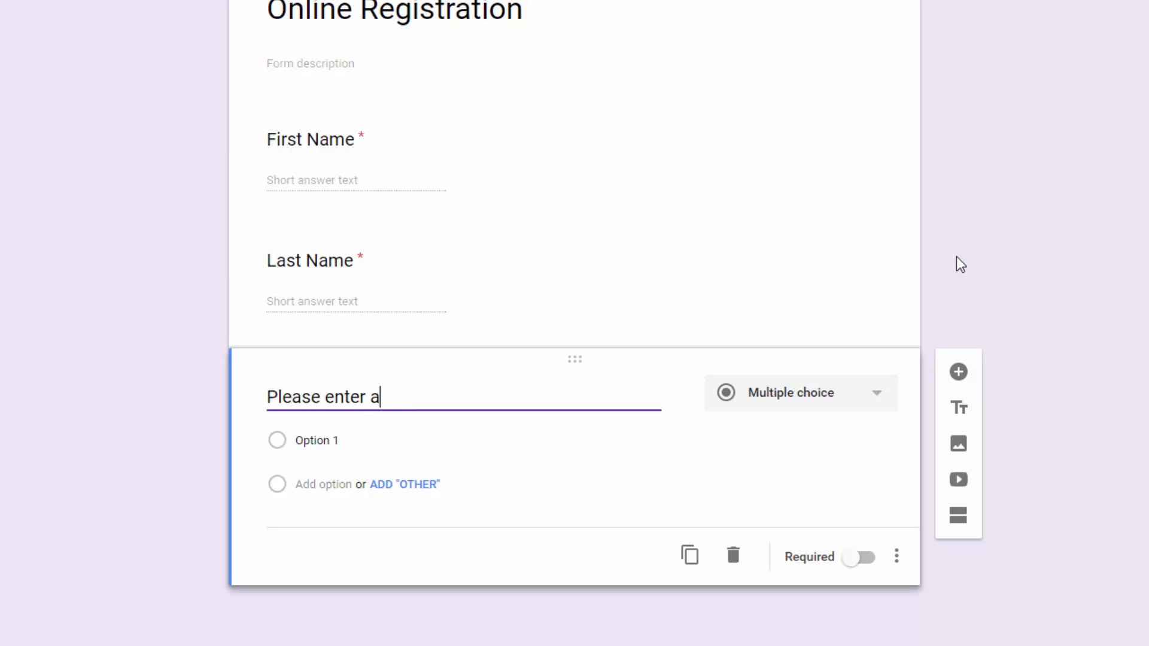
pyautogui.write('n email addres')
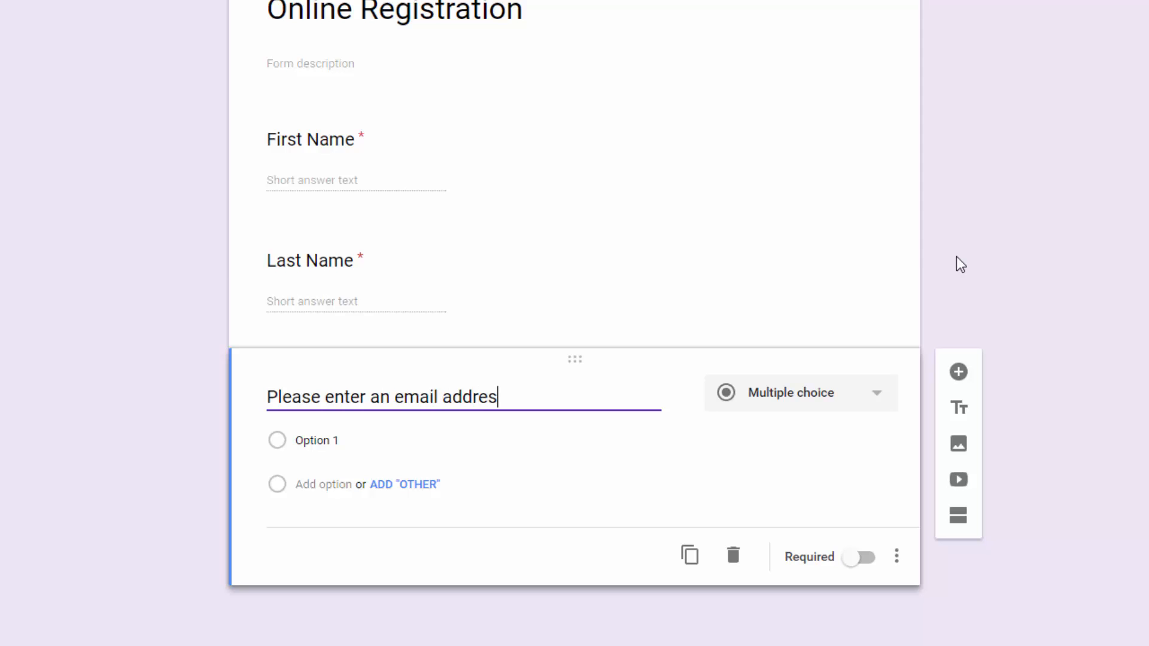
pyautogui.write('s:')
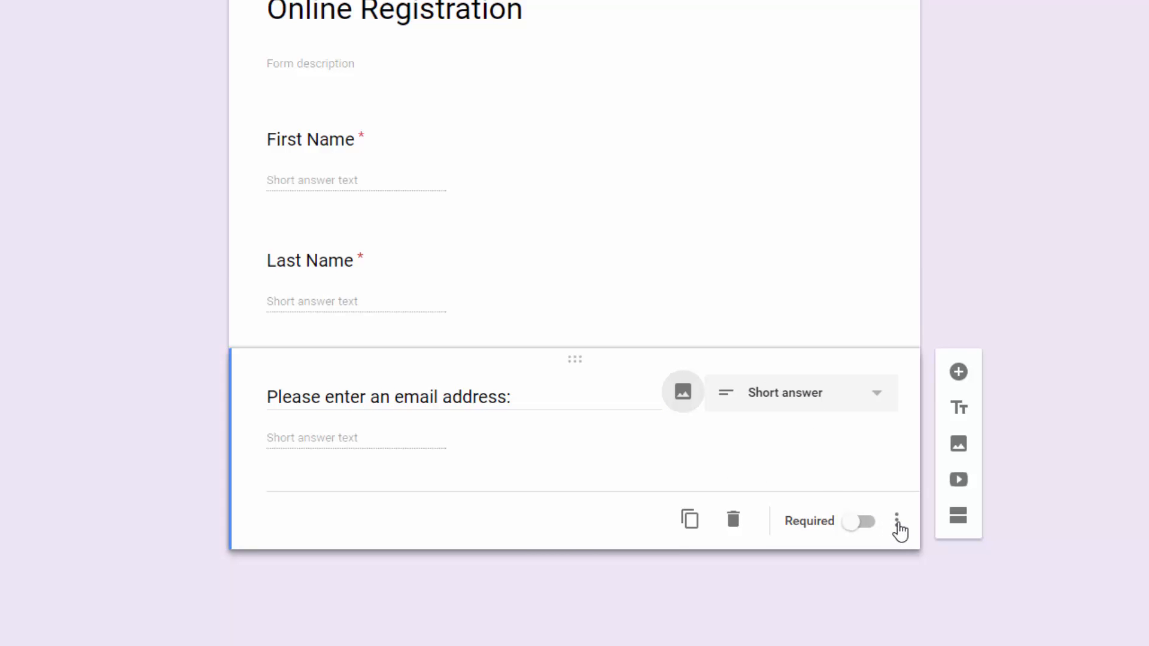
# Step: Add data validation to the email question, requiring text in the form of an email address
pyautogui.click(897, 521)
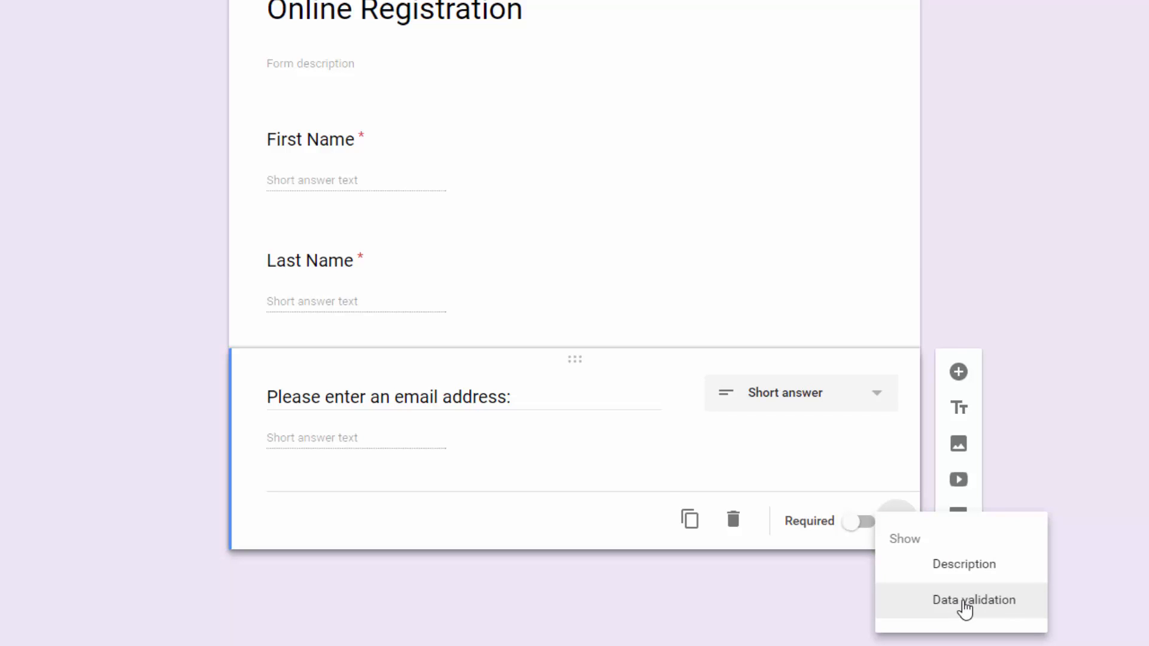
pyautogui.click(963, 608)
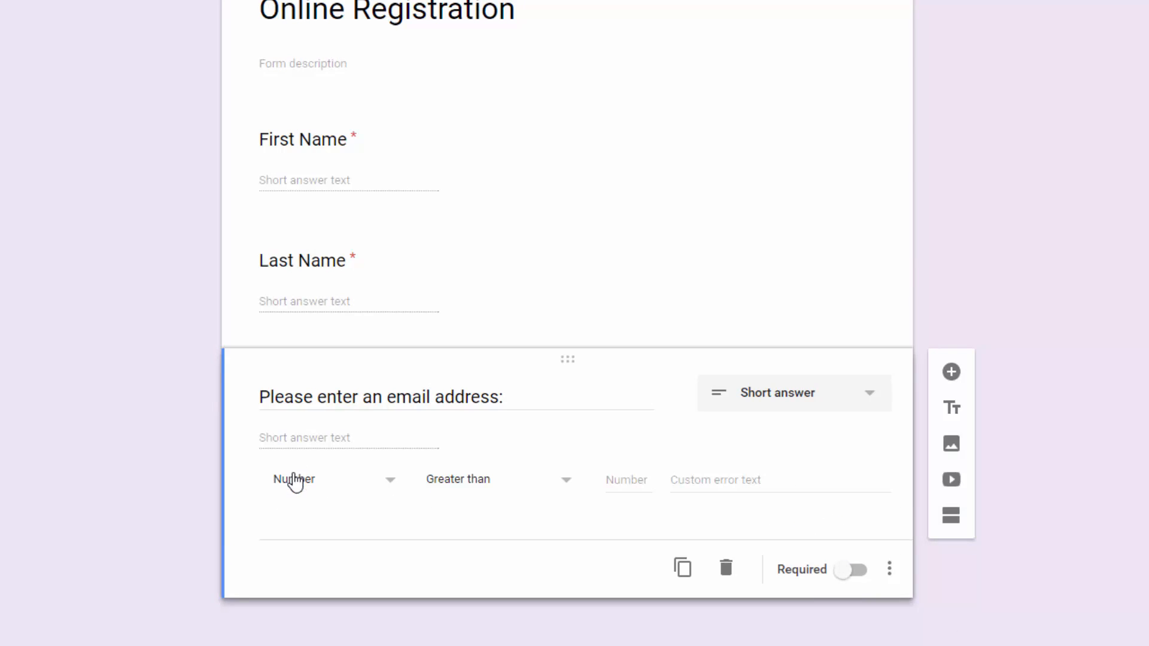
pyautogui.click(391, 487)
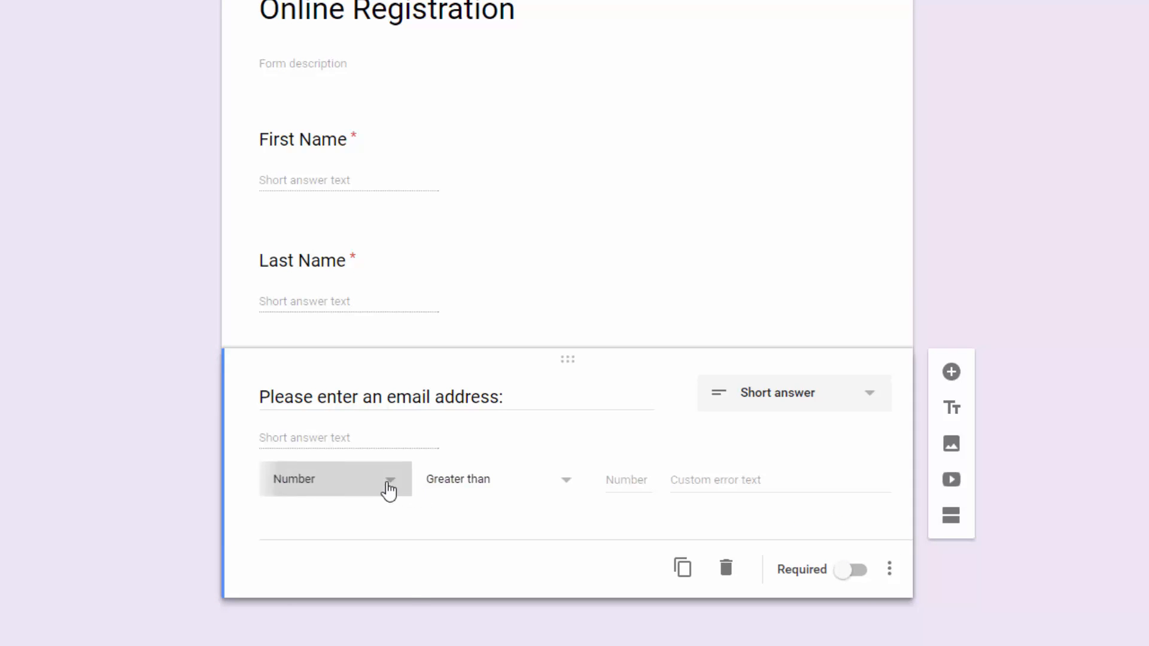
pyautogui.click(297, 531)
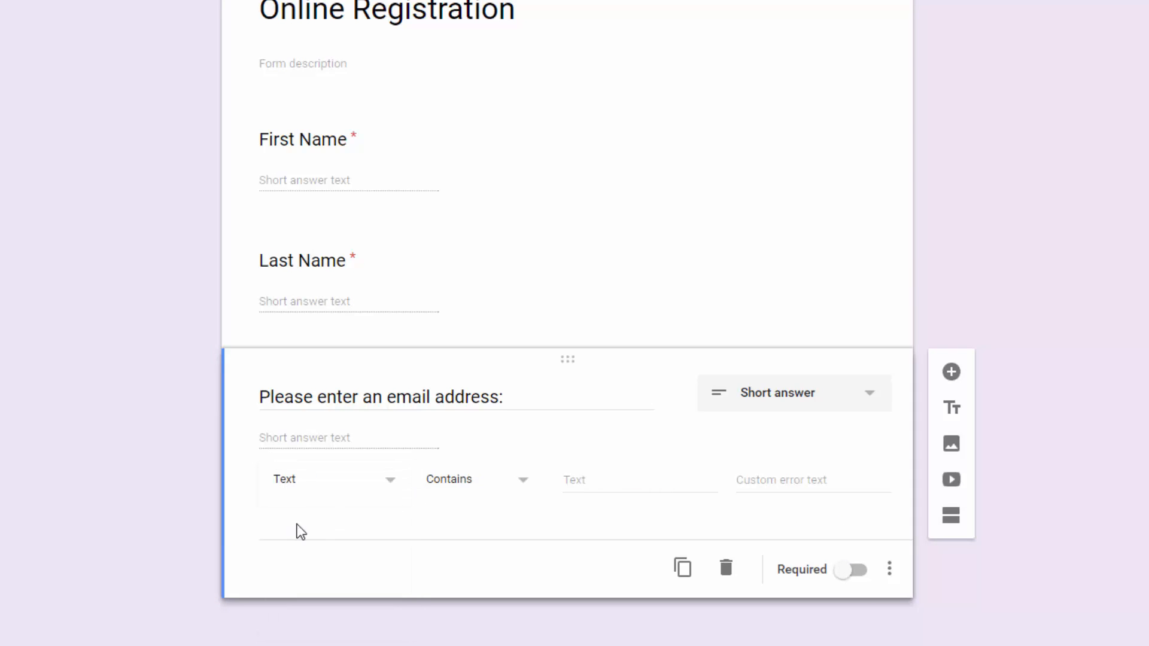
pyautogui.click(465, 488)
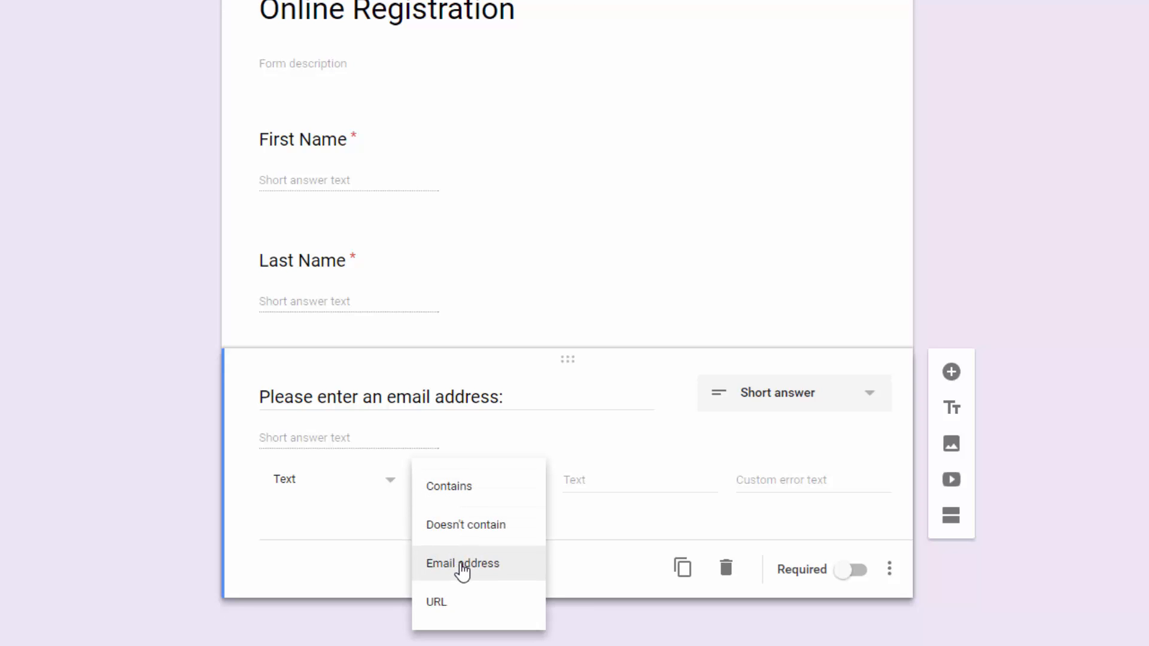
pyautogui.click(461, 567)
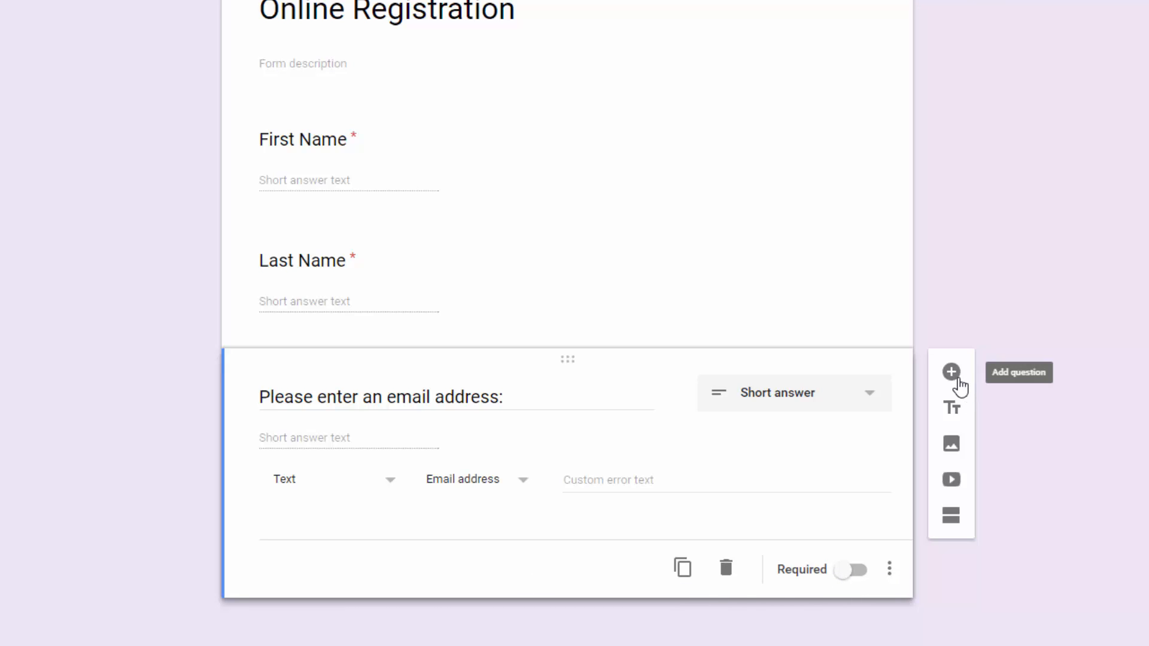
# Step: Add a multiple-choice question reading "Will you need assistance in flight arrangements?" with the options Yes and No
pyautogui.click(953, 375)
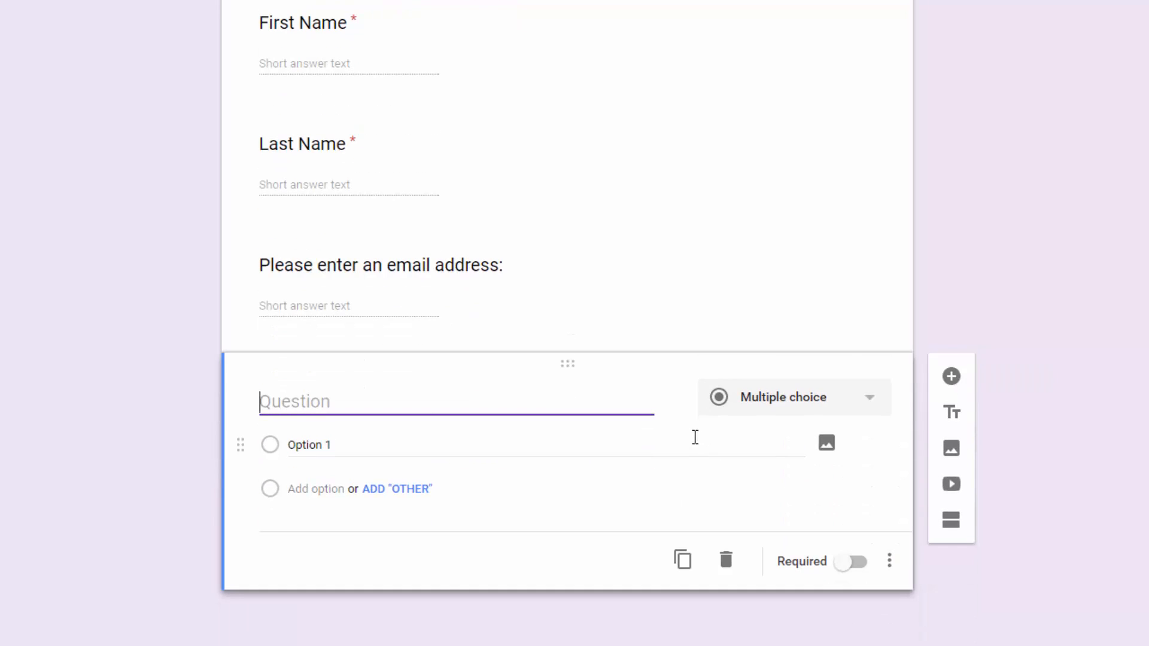
pyautogui.write('W')
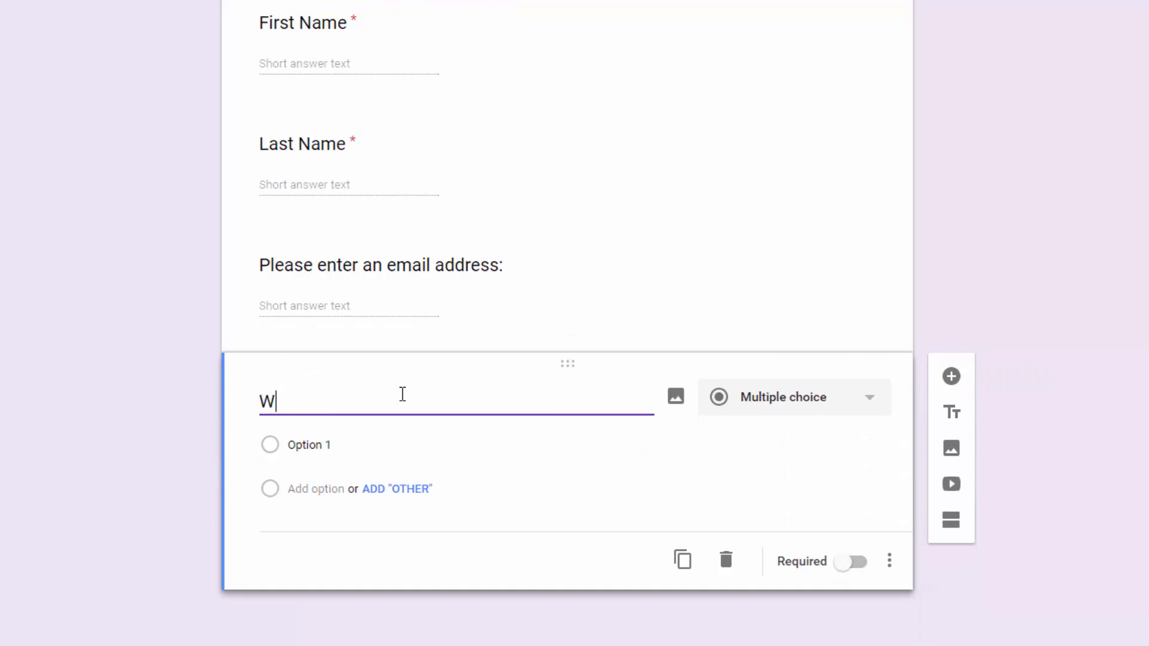
pyautogui.write('ill you need assita')
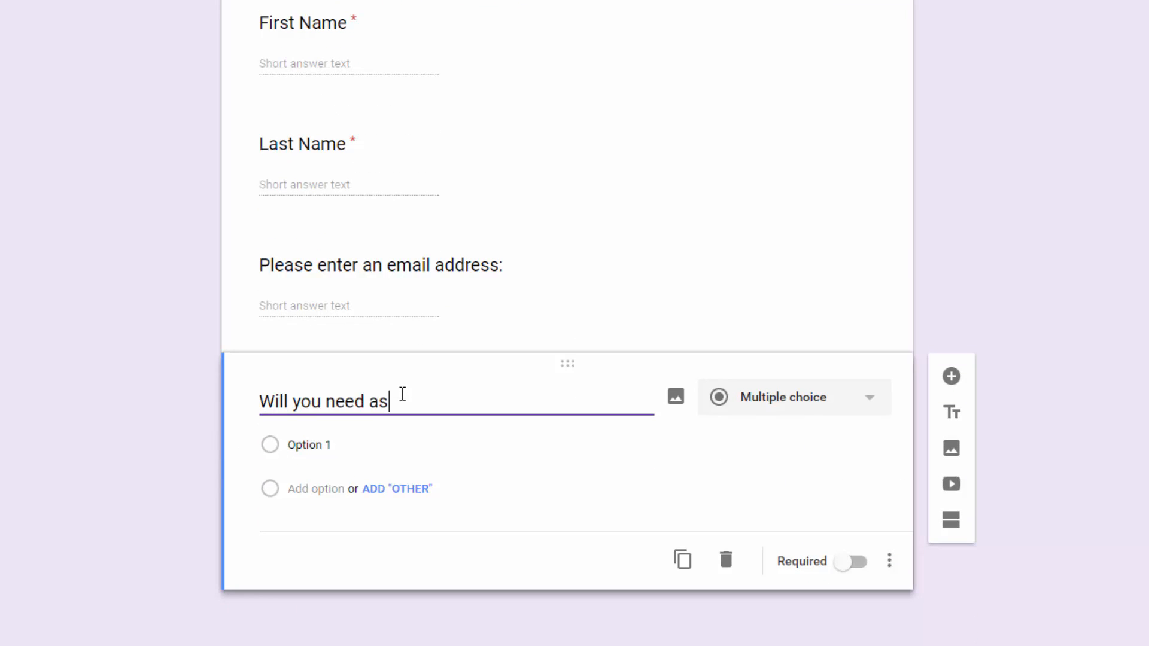
pyautogui.press('BackSpace')
pyautogui.press('BackSpace')
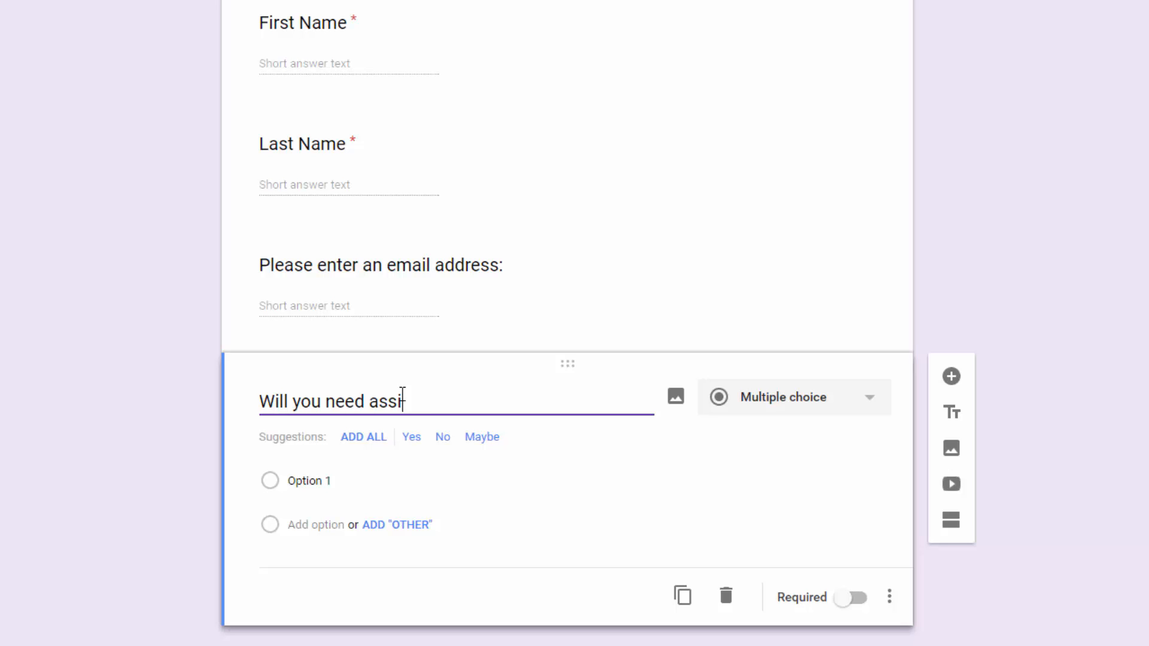
pyautogui.write('stance in flight a')
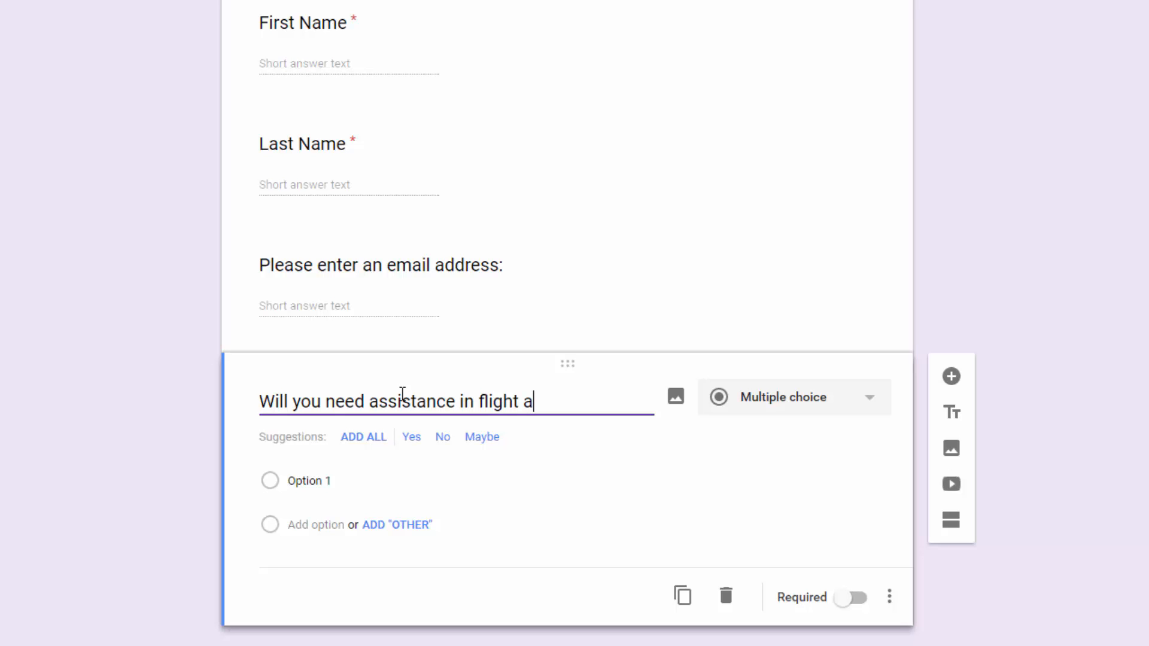
pyautogui.write('rrangments?')
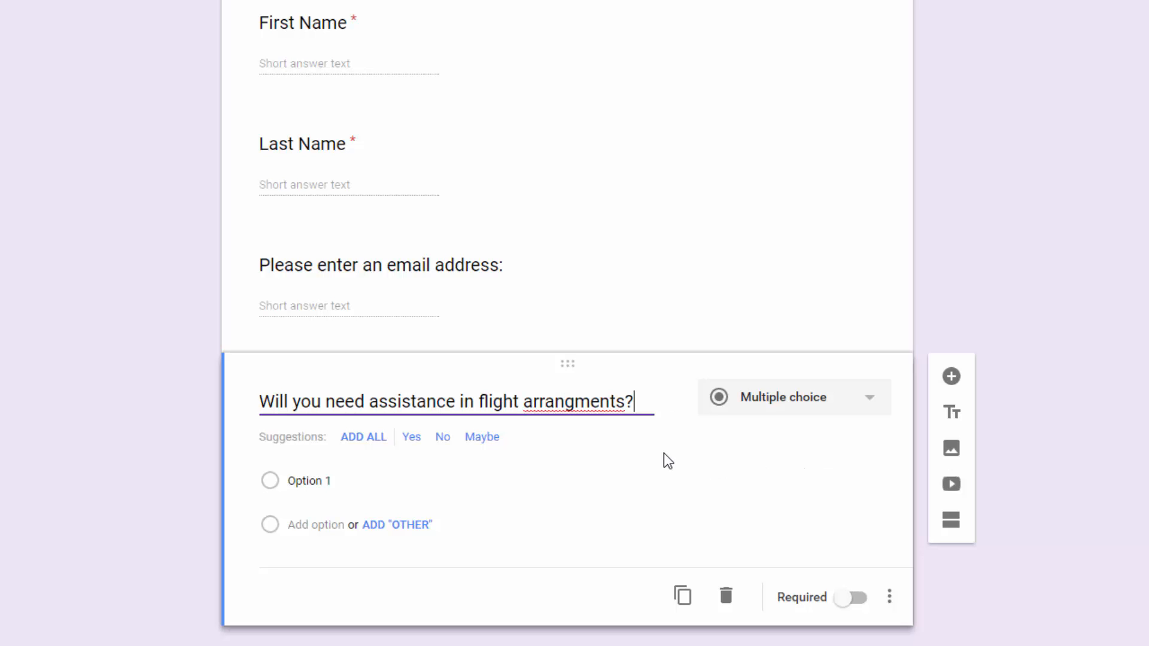
pyautogui.rightClick(586, 410)
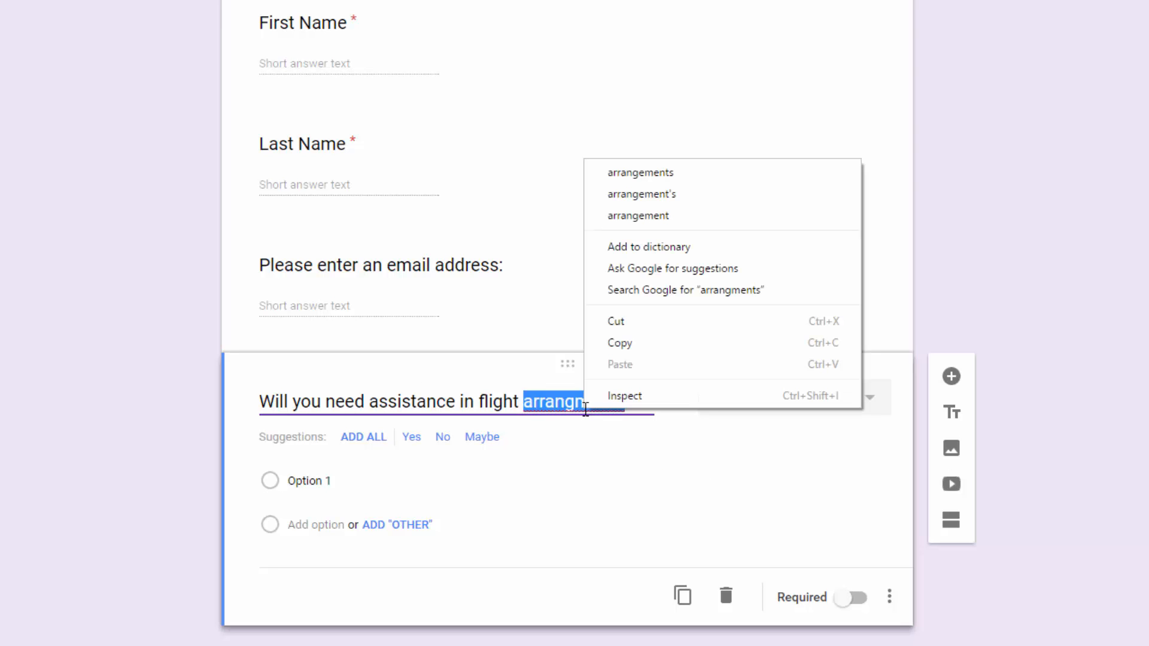
pyautogui.click(669, 179)
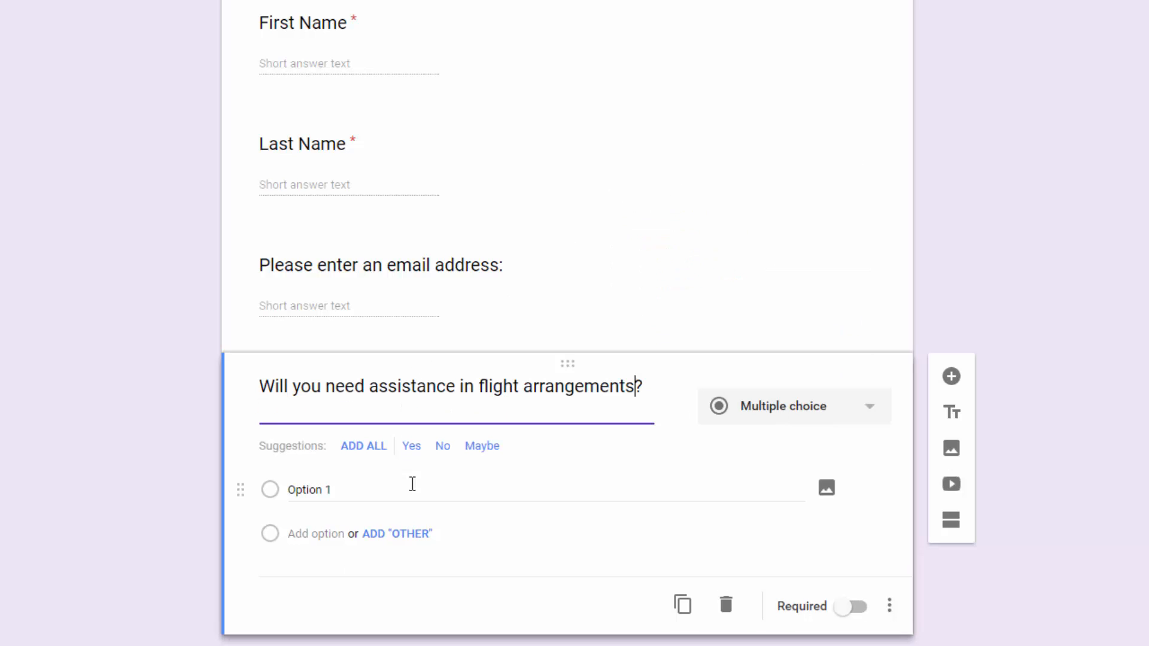
pyautogui.click(364, 449)
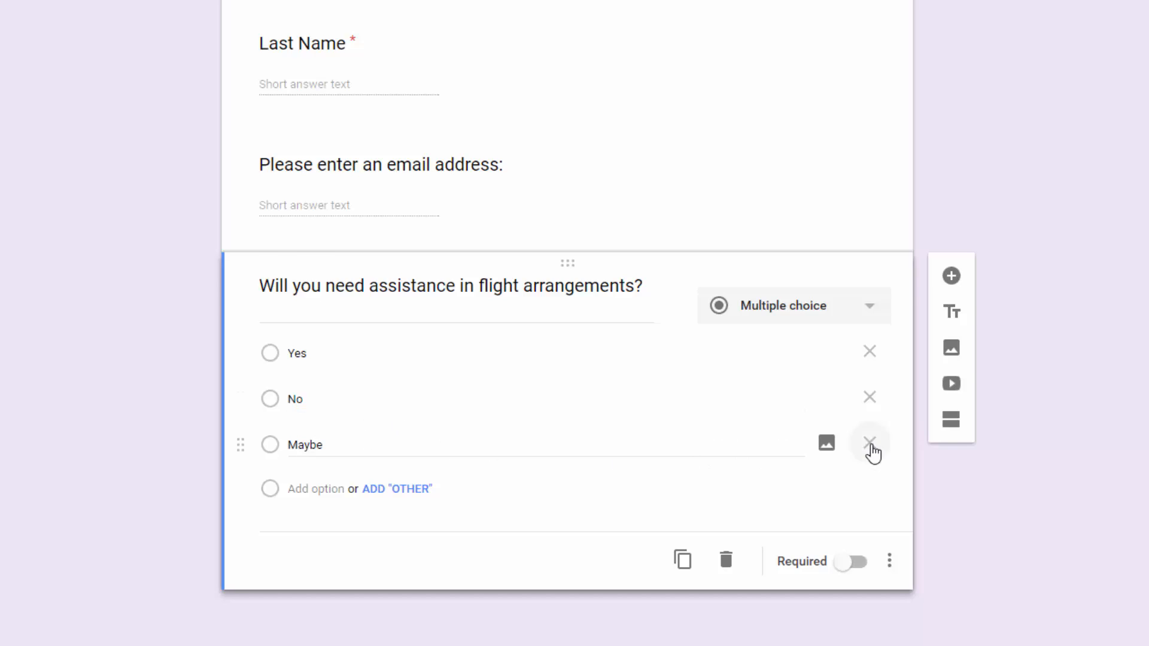
pyautogui.click(871, 446)
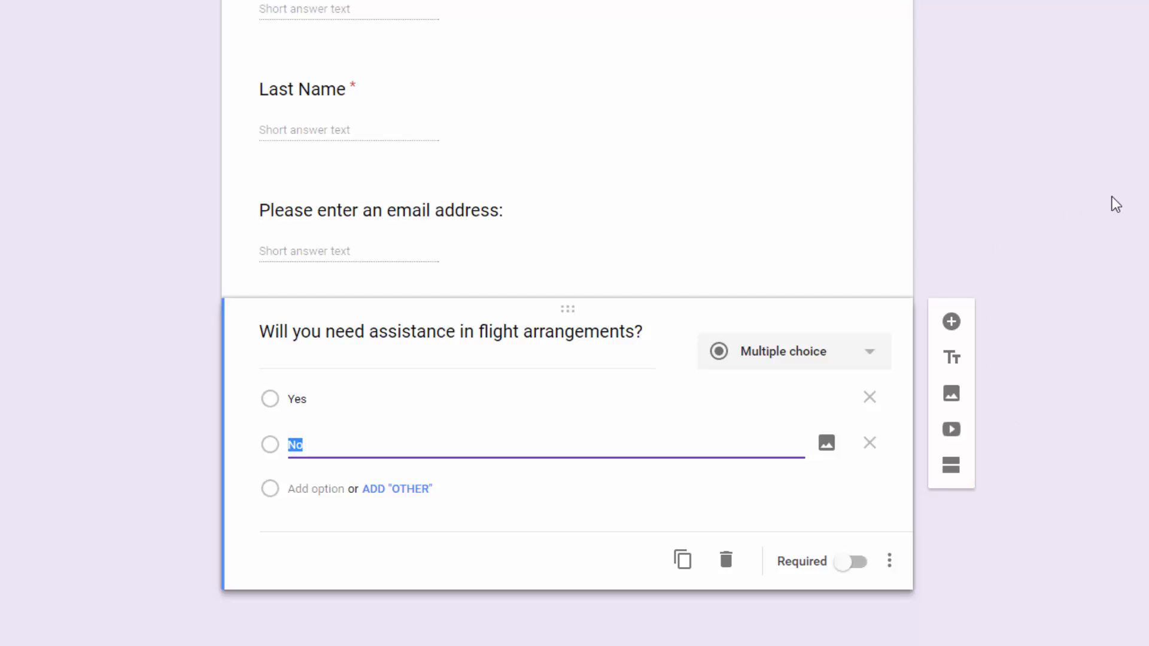
# Step: Browse the Work and School header images for the form theme and close the gallery without choosing one
pyautogui.scroll(3, 1033, 192)
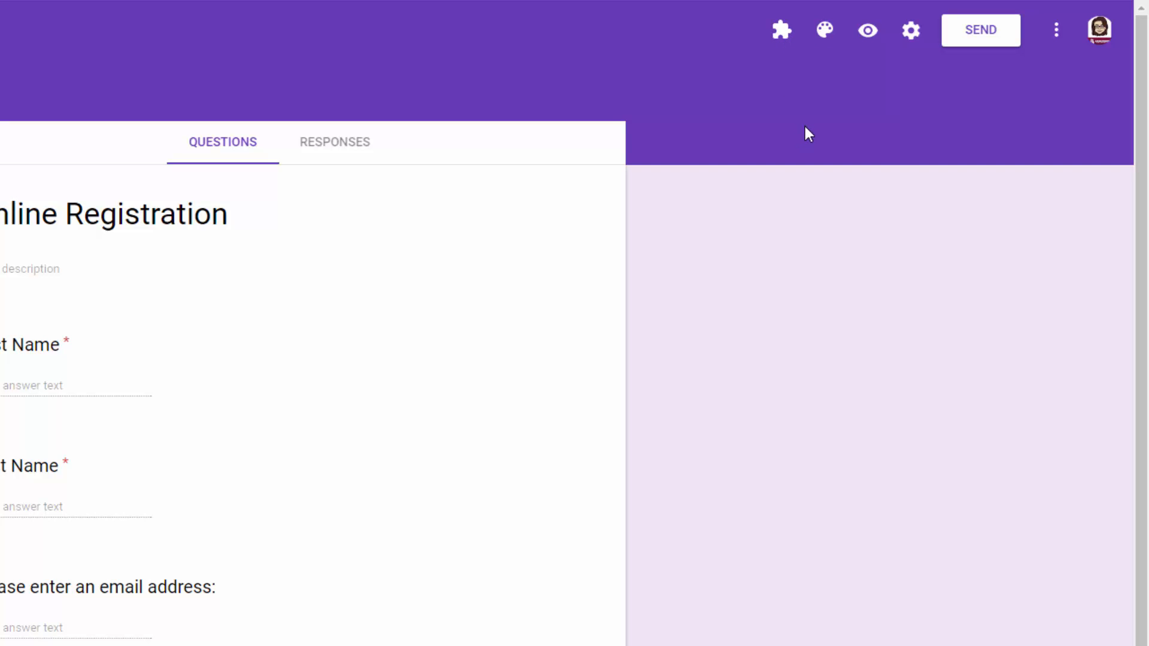
pyautogui.click(827, 38)
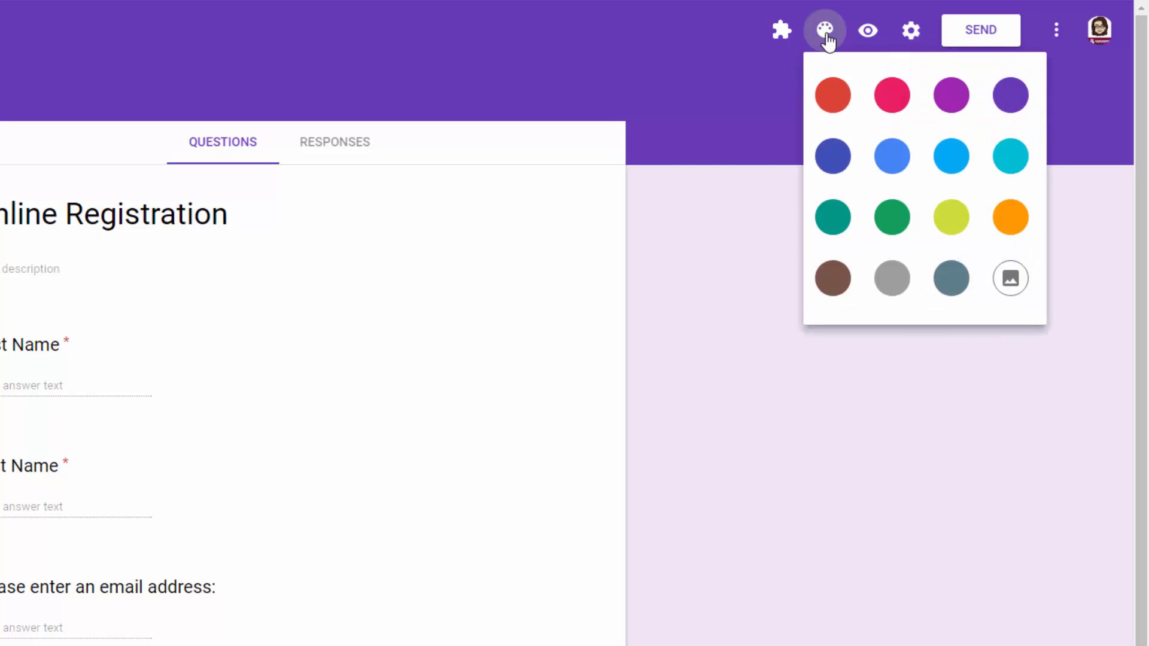
pyautogui.click(1010, 278)
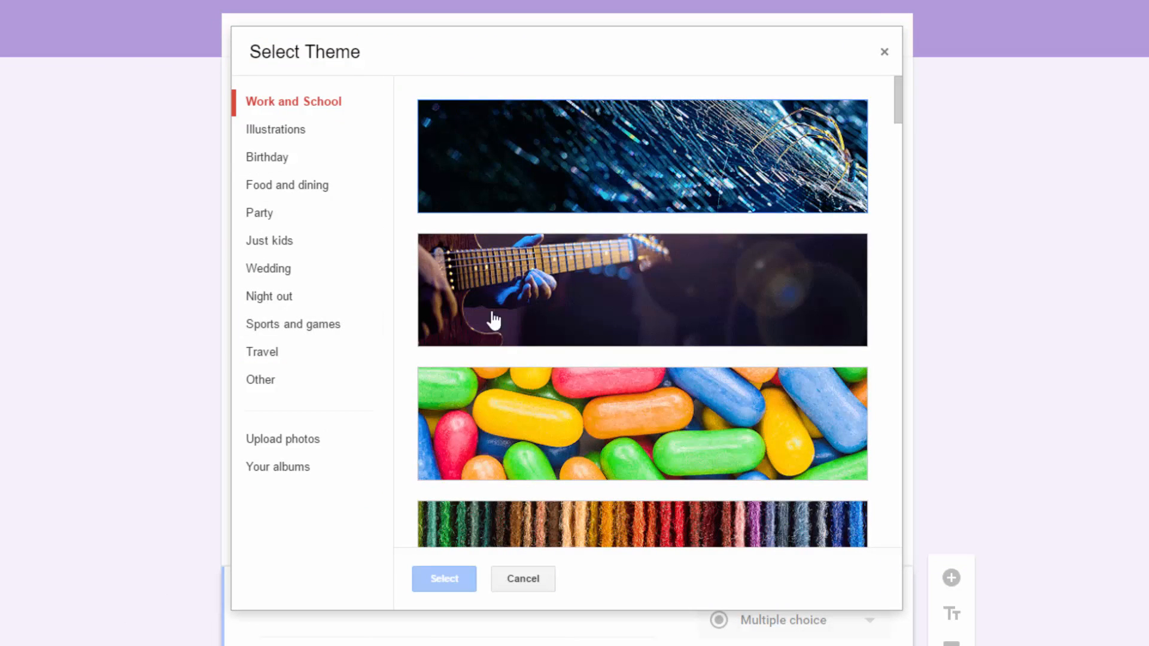
pyautogui.scroll(-5, 470, 320)
pyautogui.scroll(-3, 472, 311)
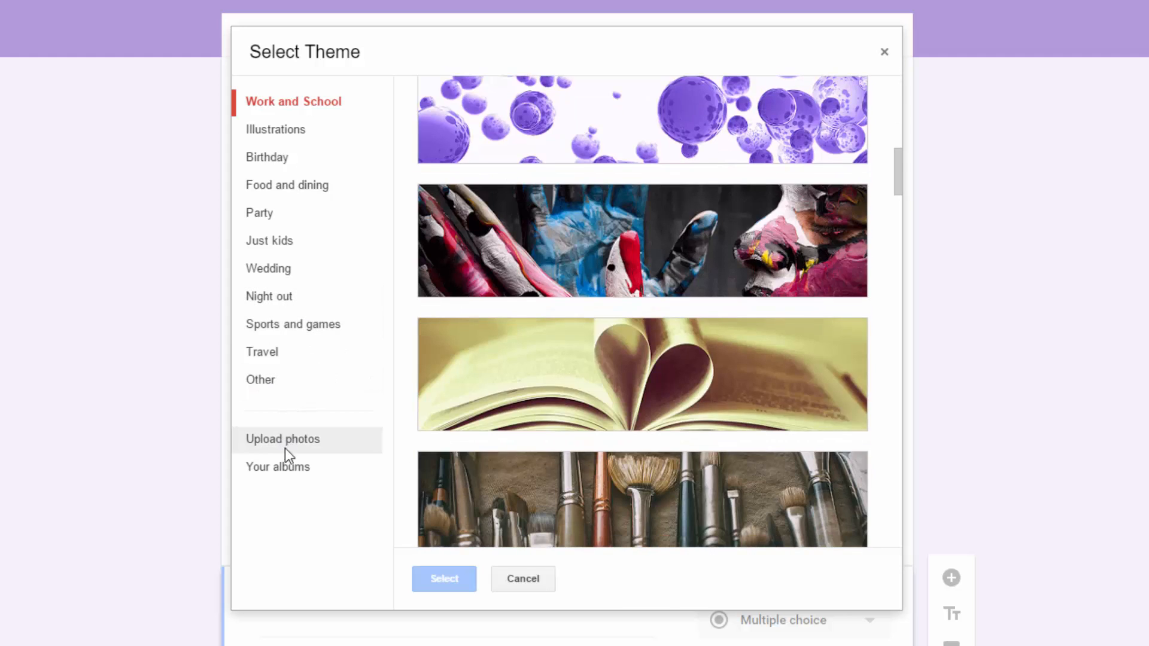
pyautogui.click(522, 580)
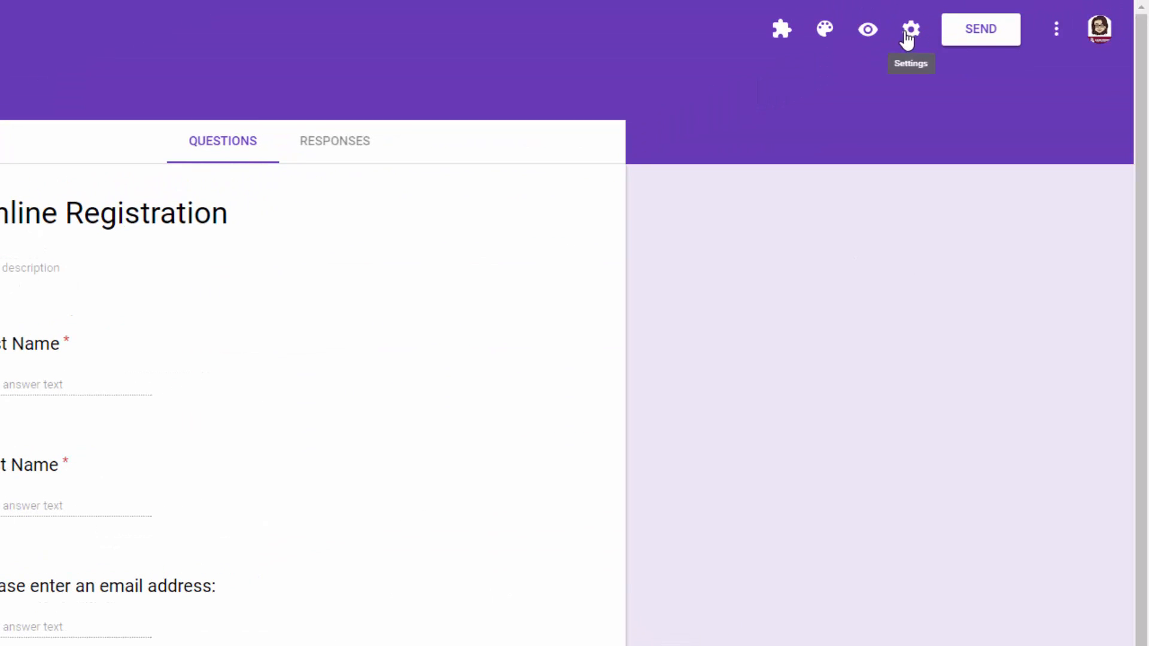
# Step: Change the form's theme color from the palette to blue, and look over the form in a preview
pyautogui.click(824, 33)
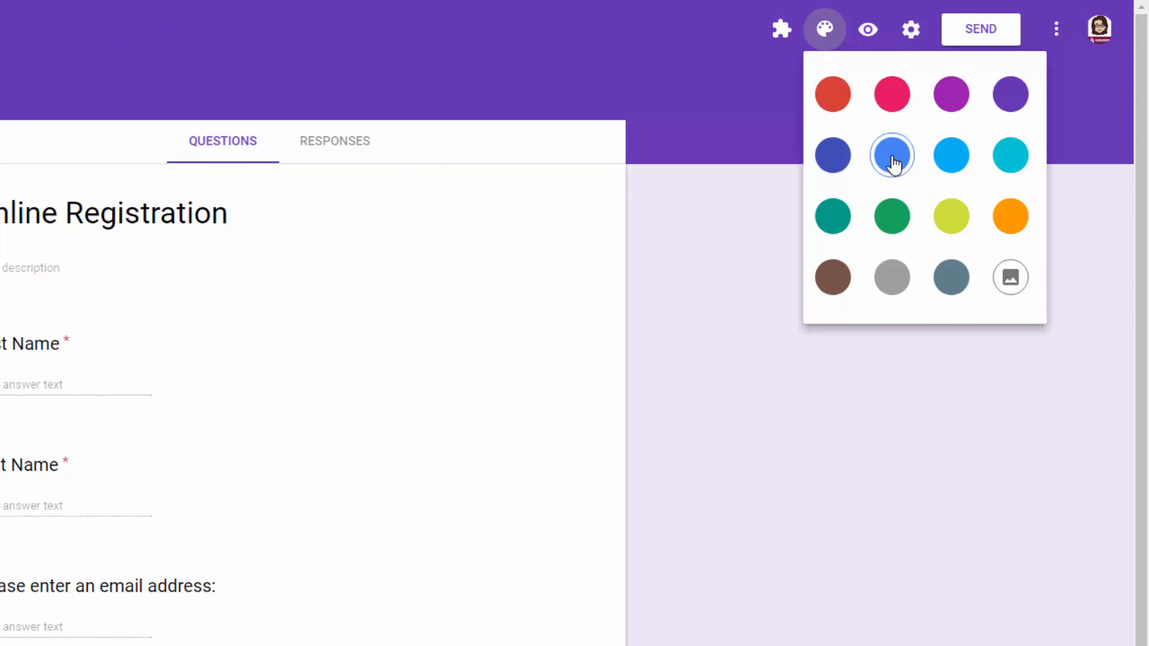
pyautogui.click(892, 158)
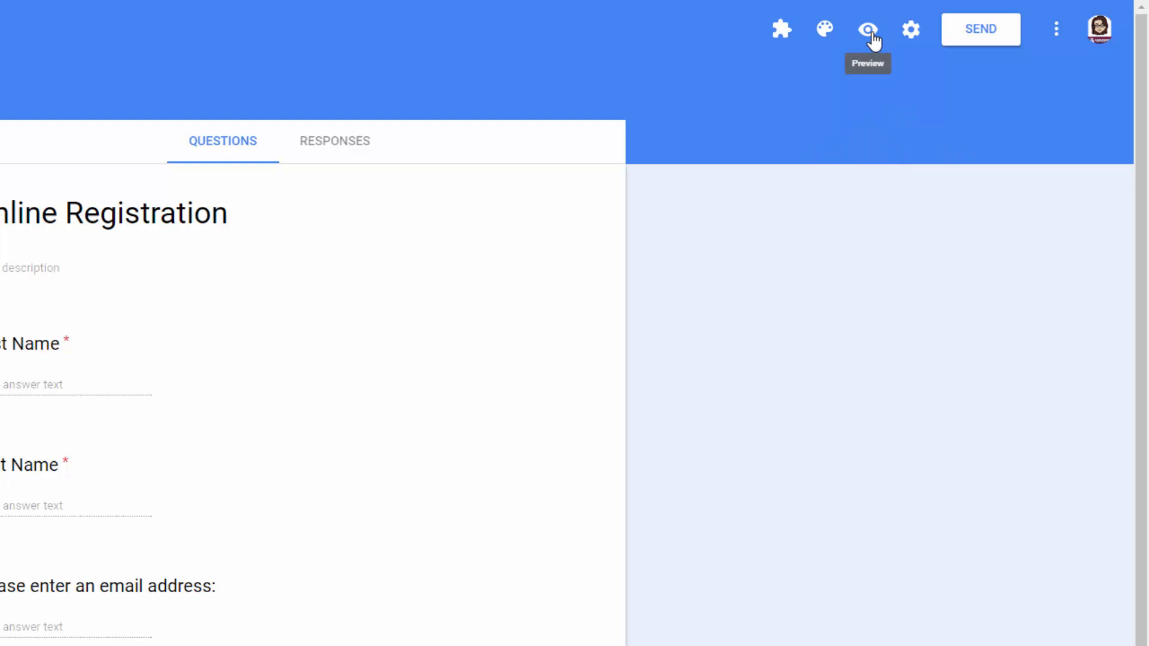
pyautogui.click(869, 31)
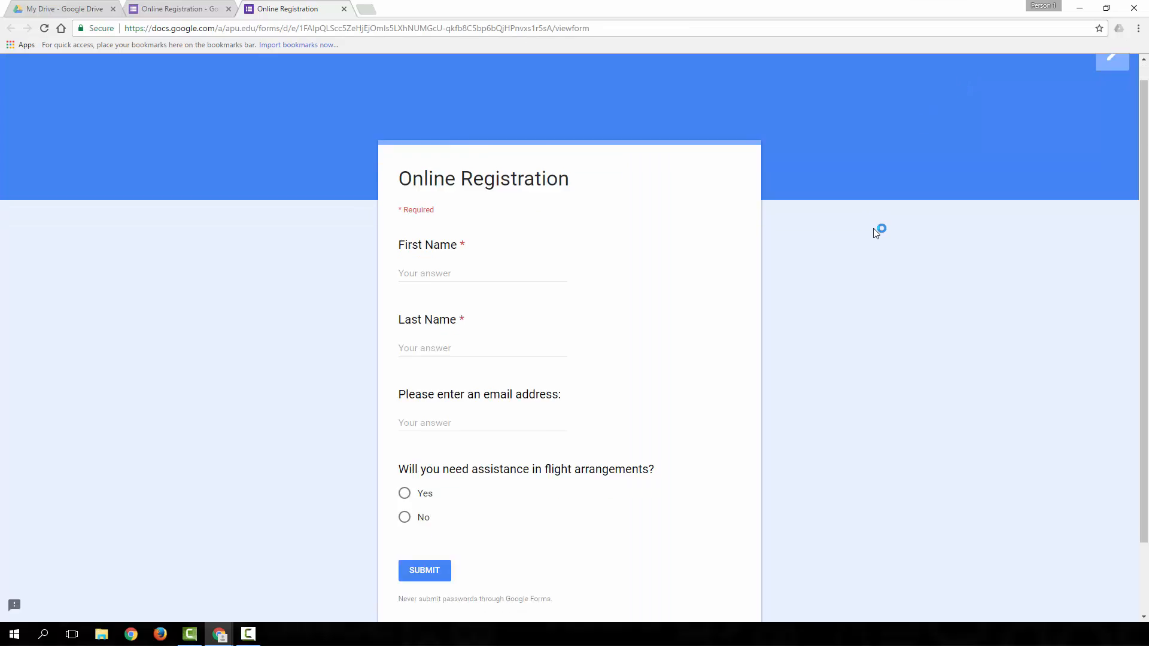
pyautogui.scroll(-2, 874, 228)
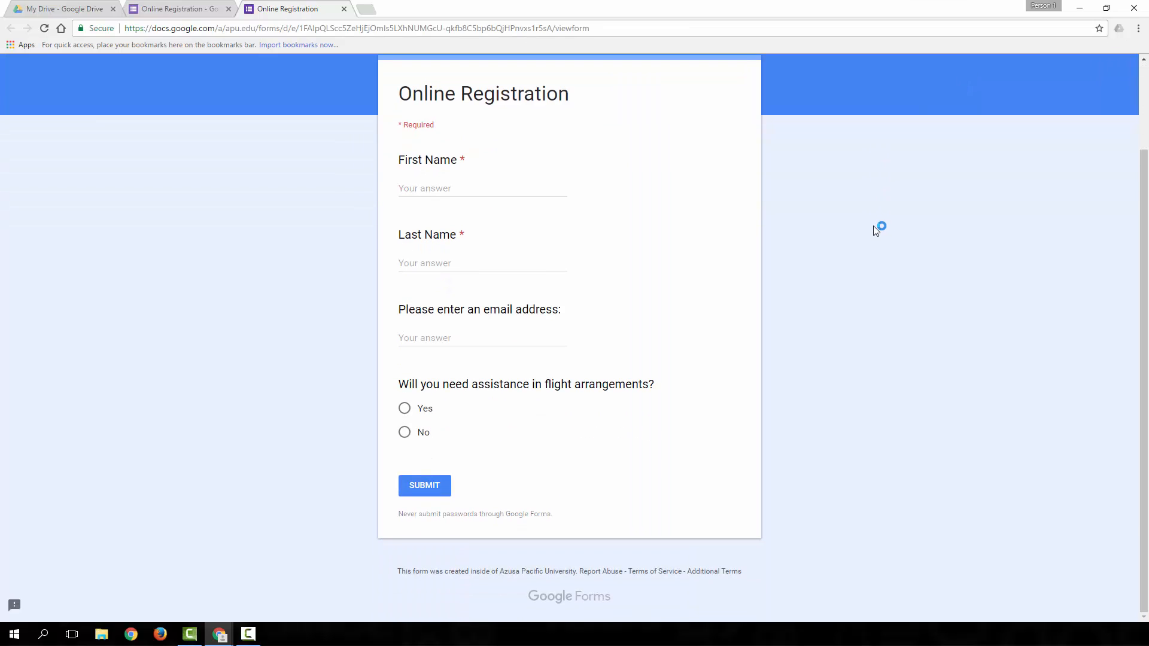
pyautogui.scroll(2, 874, 223)
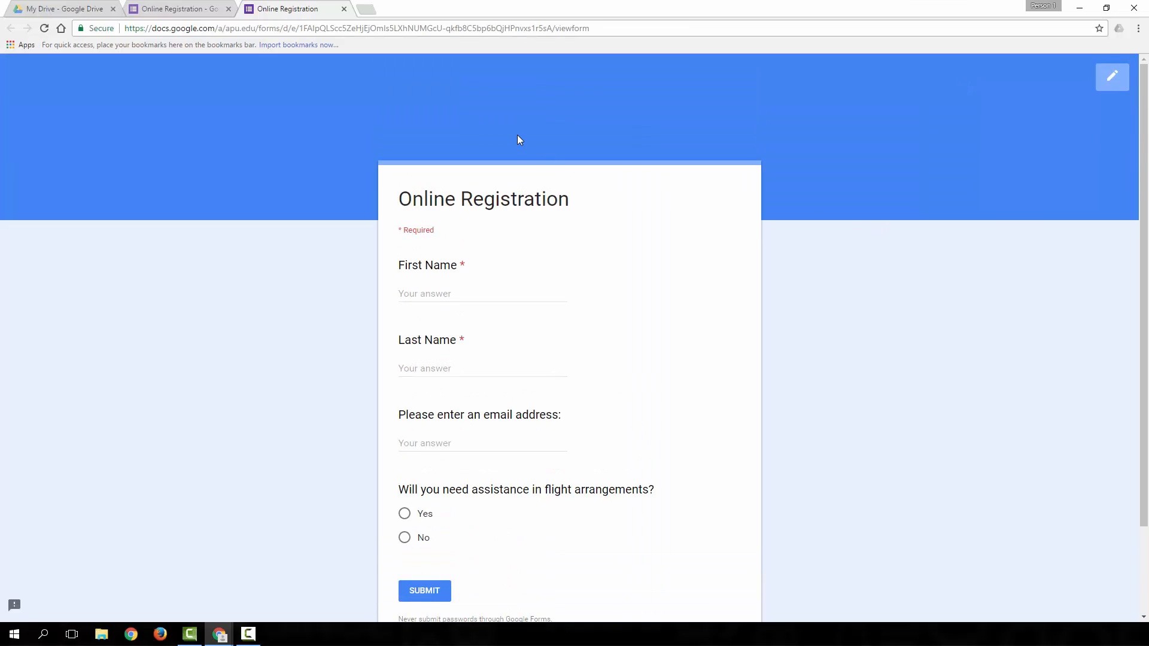
pyautogui.click(343, 8)
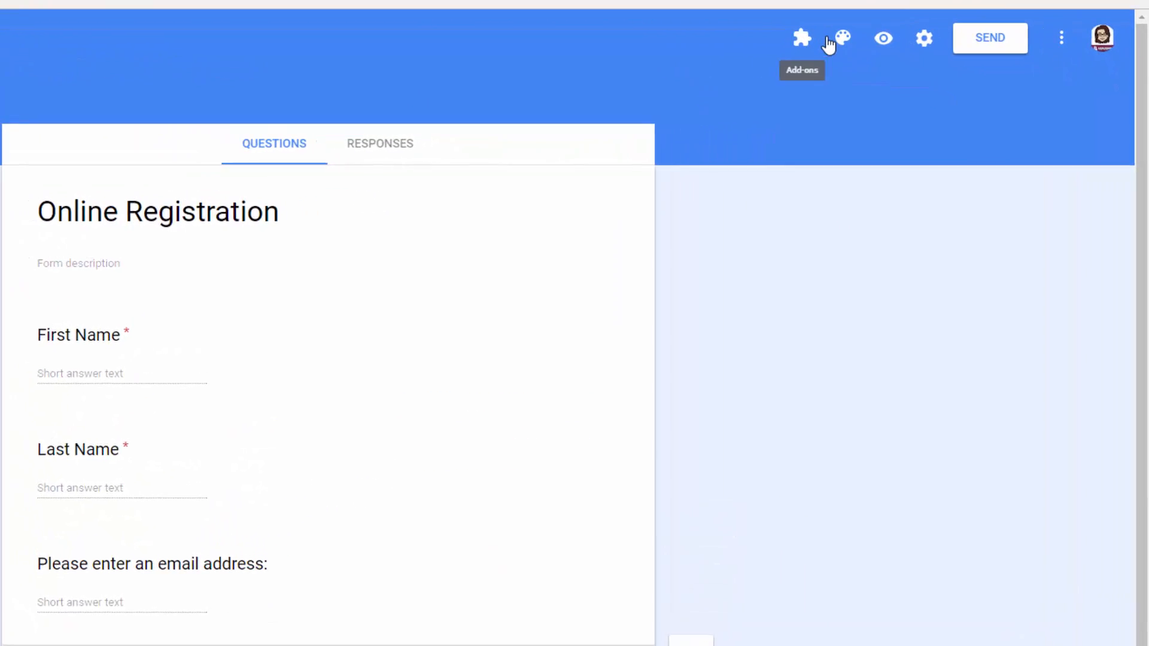
# Step: In the form settings, enable email address collection with response receipts and remove the restriction to Azusa Pacific University users
pyautogui.click(924, 38)
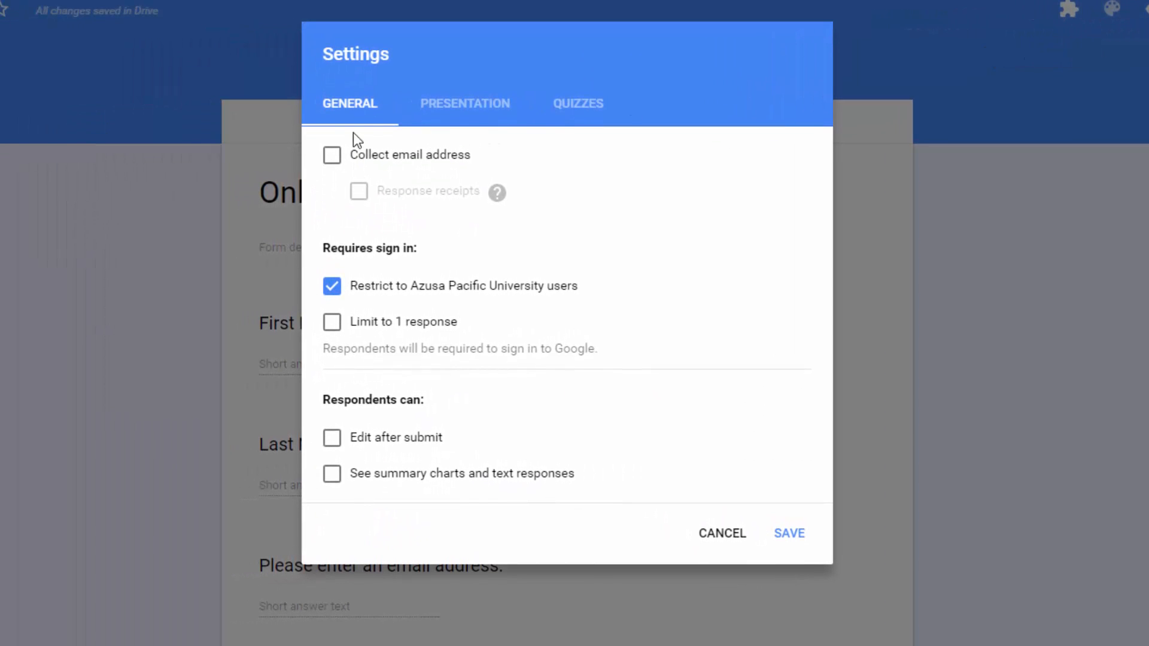
pyautogui.click(333, 157)
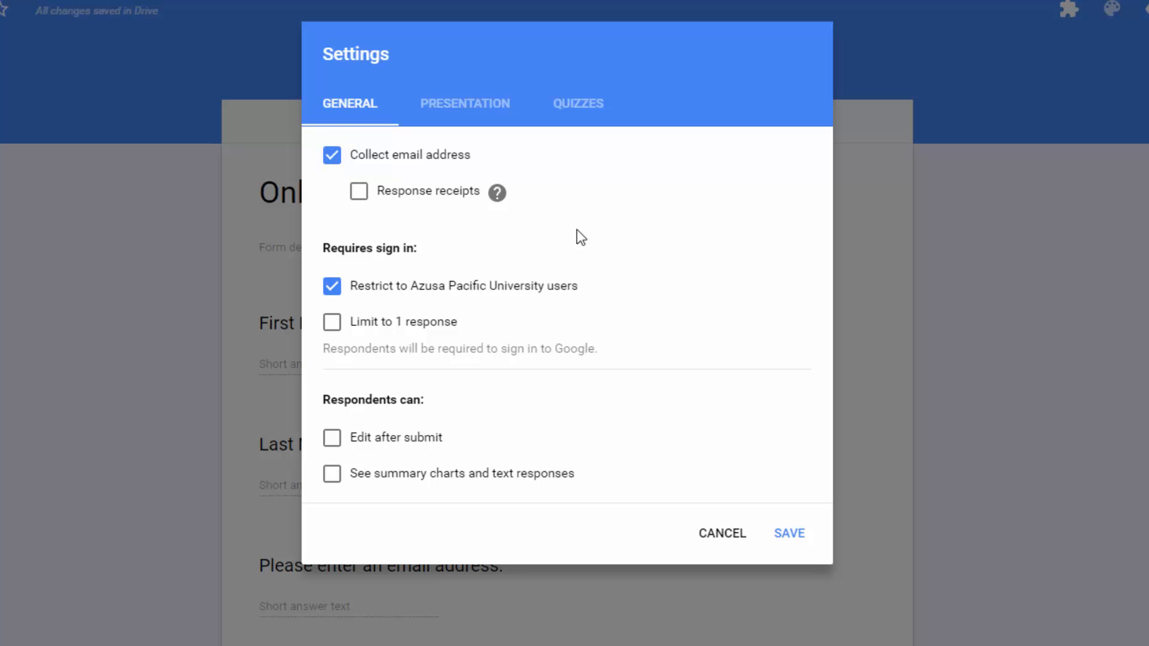
pyautogui.click(360, 192)
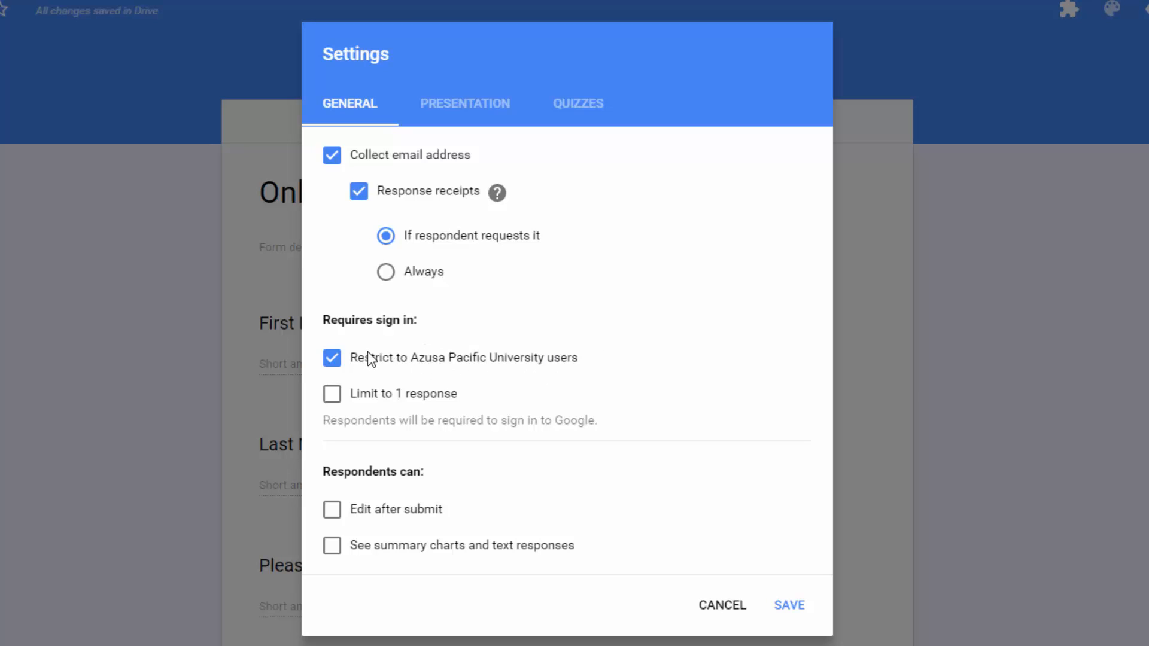
pyautogui.click(332, 359)
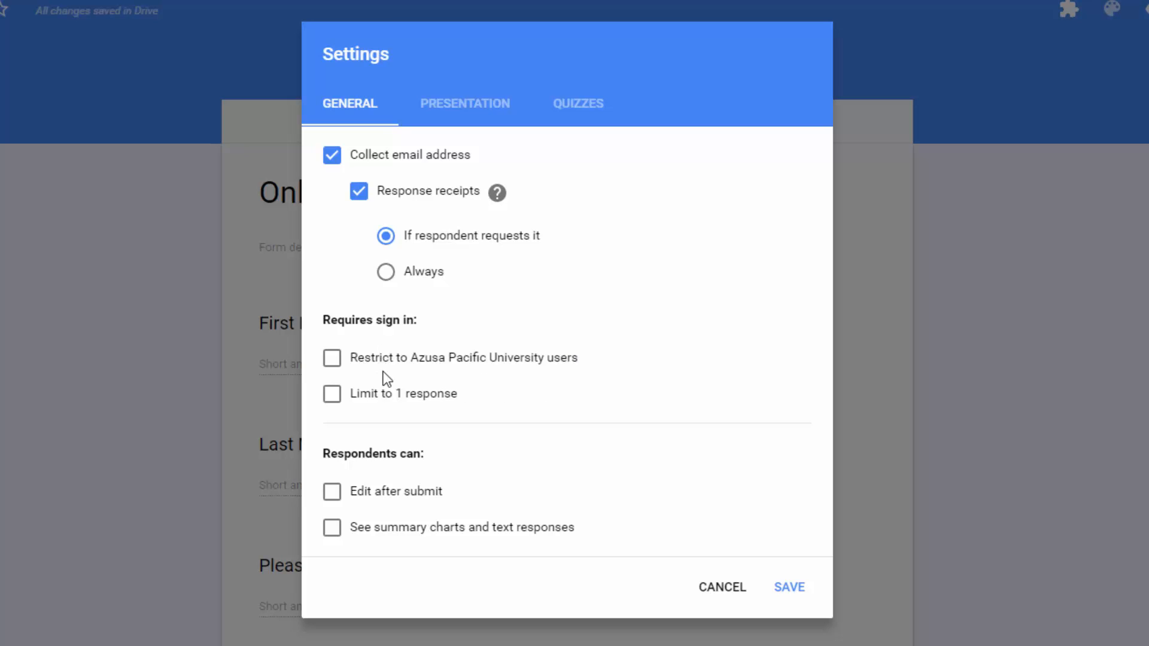
pyautogui.click(334, 399)
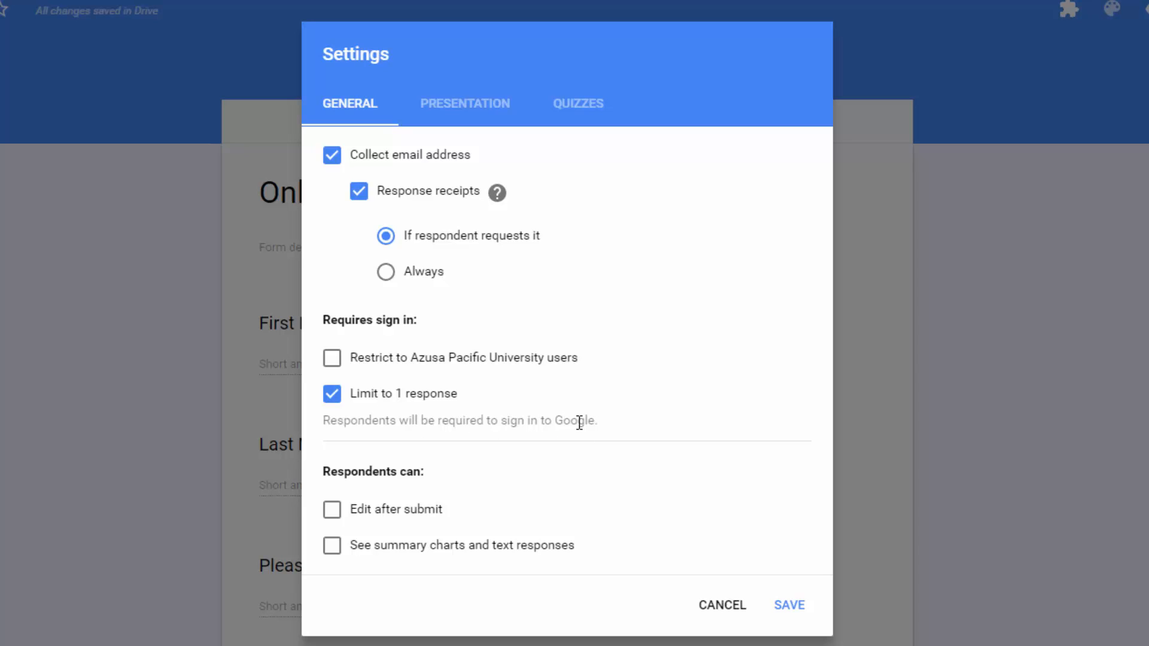
pyautogui.click(335, 403)
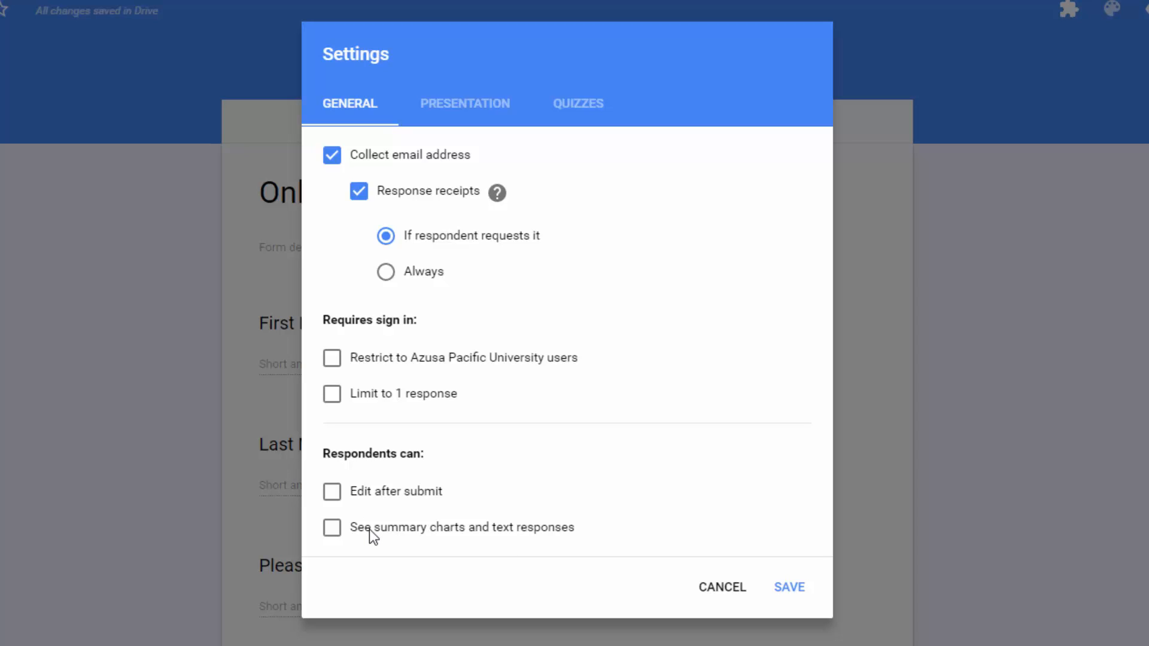
# Step: Review the presentation and quiz options, and save the form settings
pyautogui.click(482, 104)
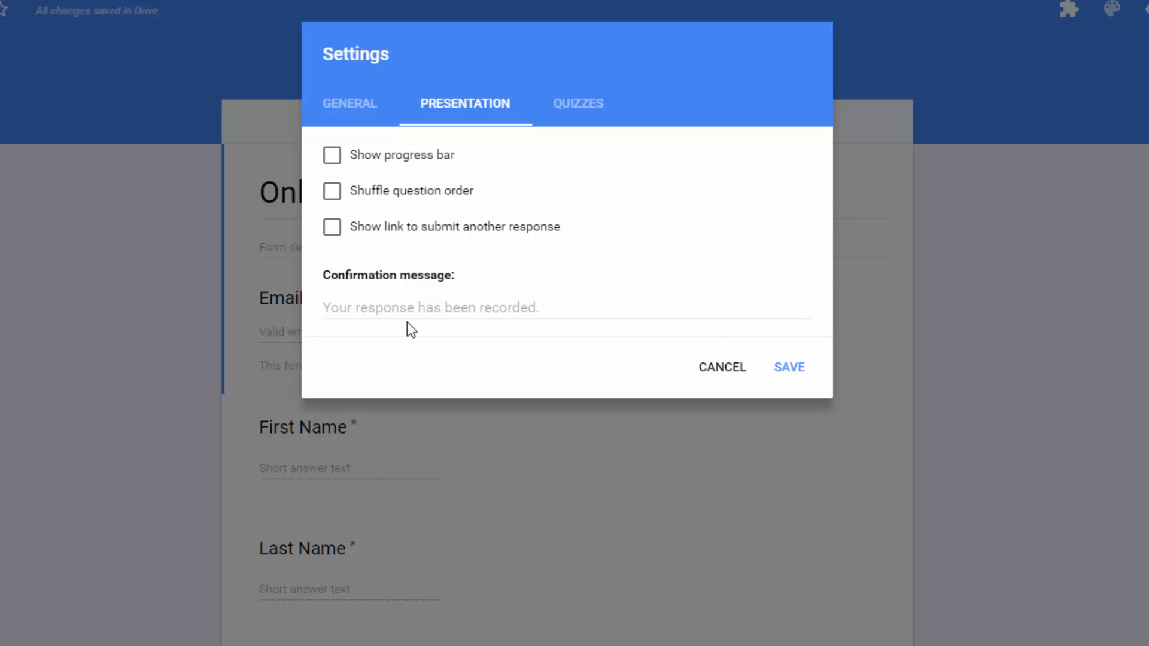
pyautogui.click(584, 115)
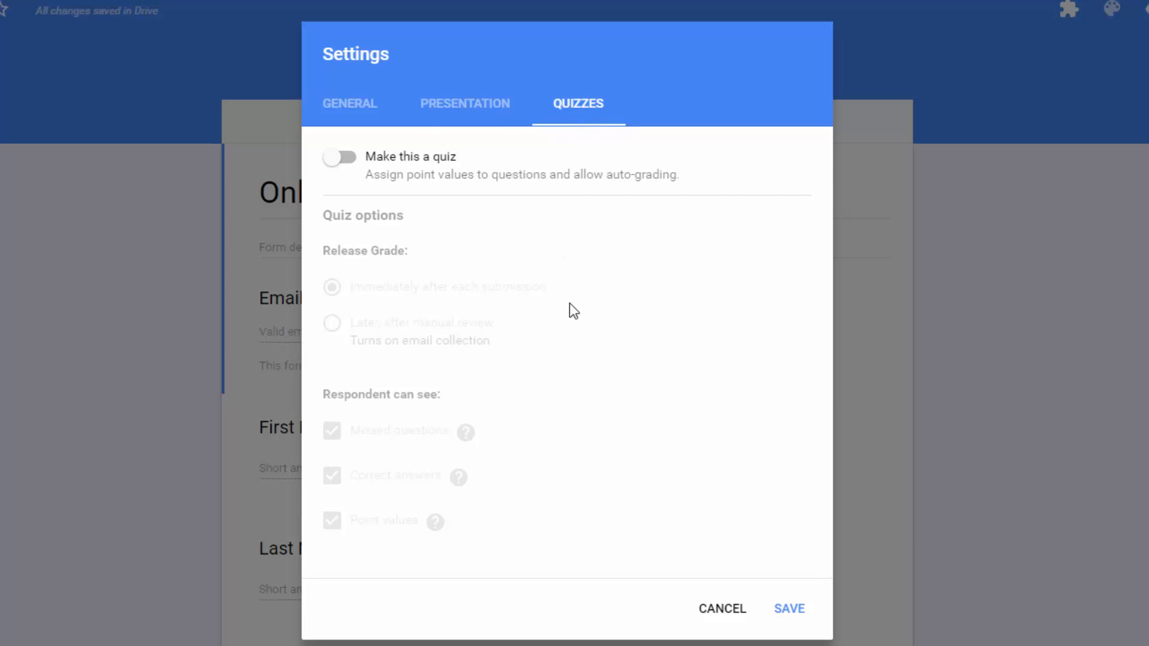
pyautogui.click(790, 609)
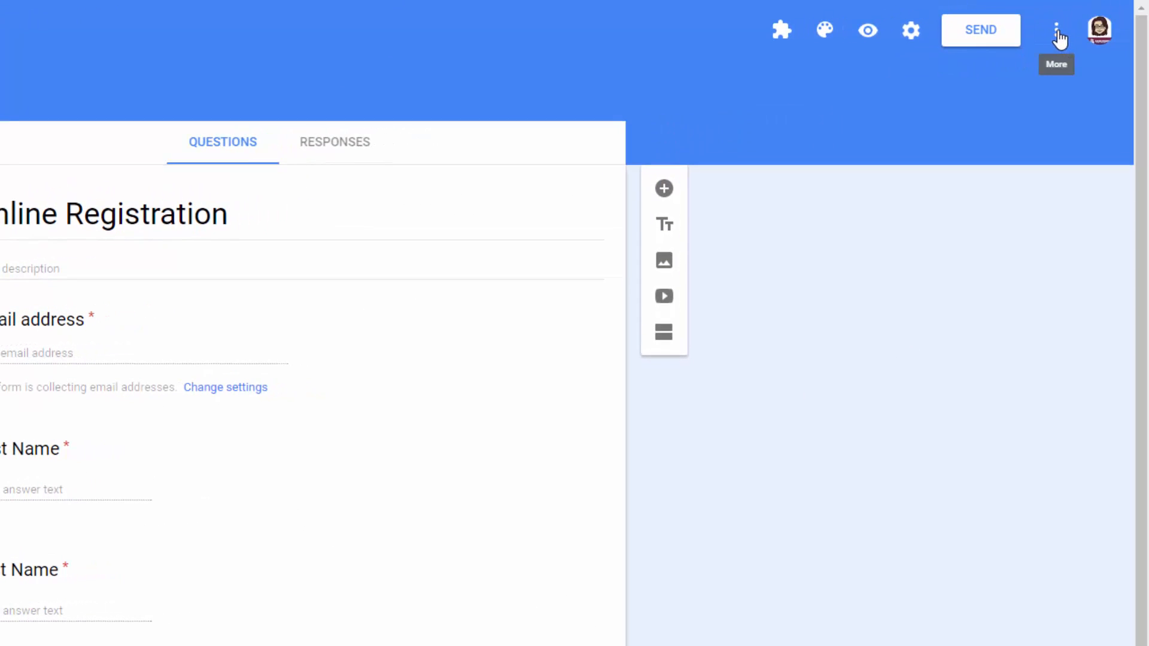
# Step: View the print preview of the registration form and cancel printing
pyautogui.click(1058, 33)
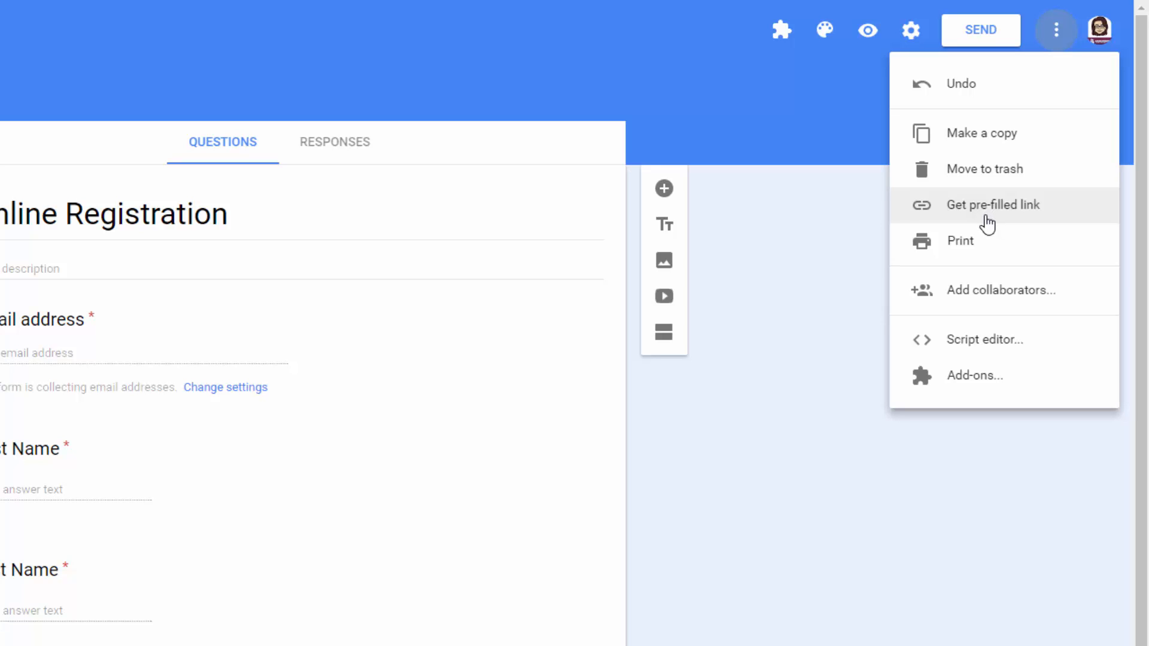
pyautogui.click(959, 245)
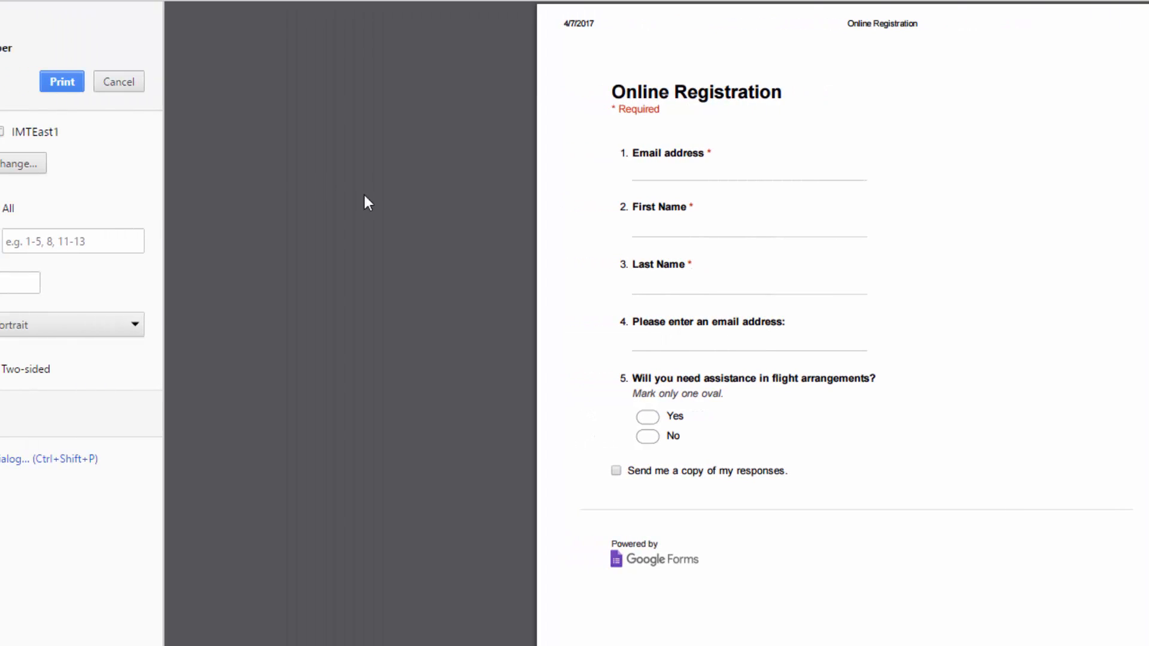
pyautogui.click(120, 82)
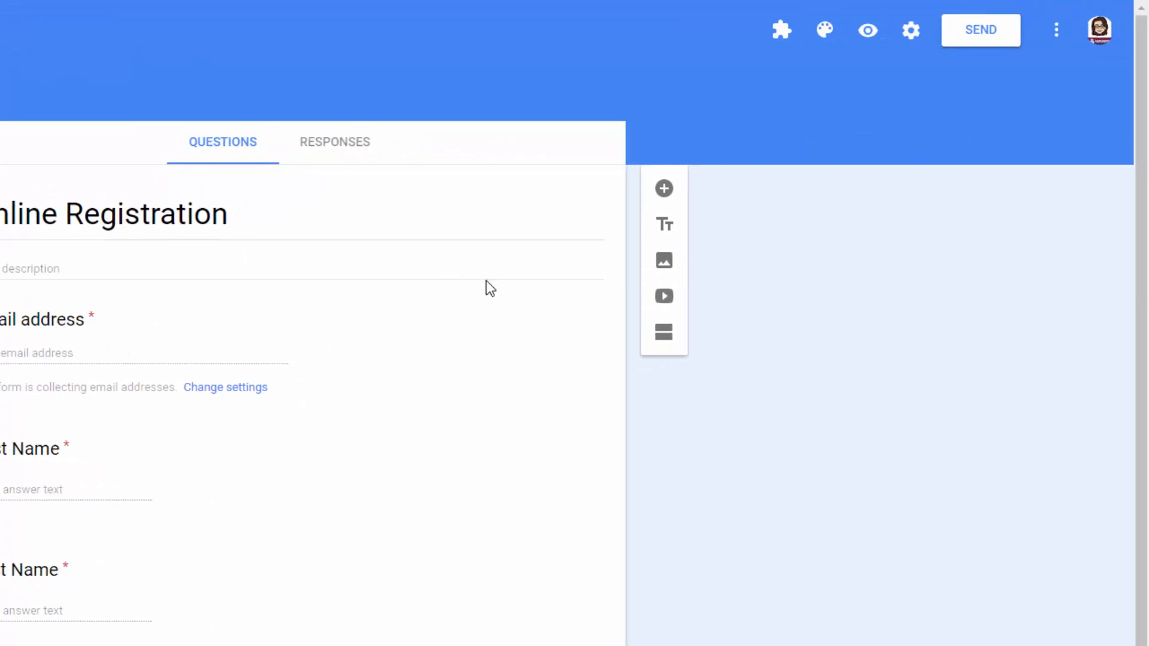
pyautogui.click(1058, 33)
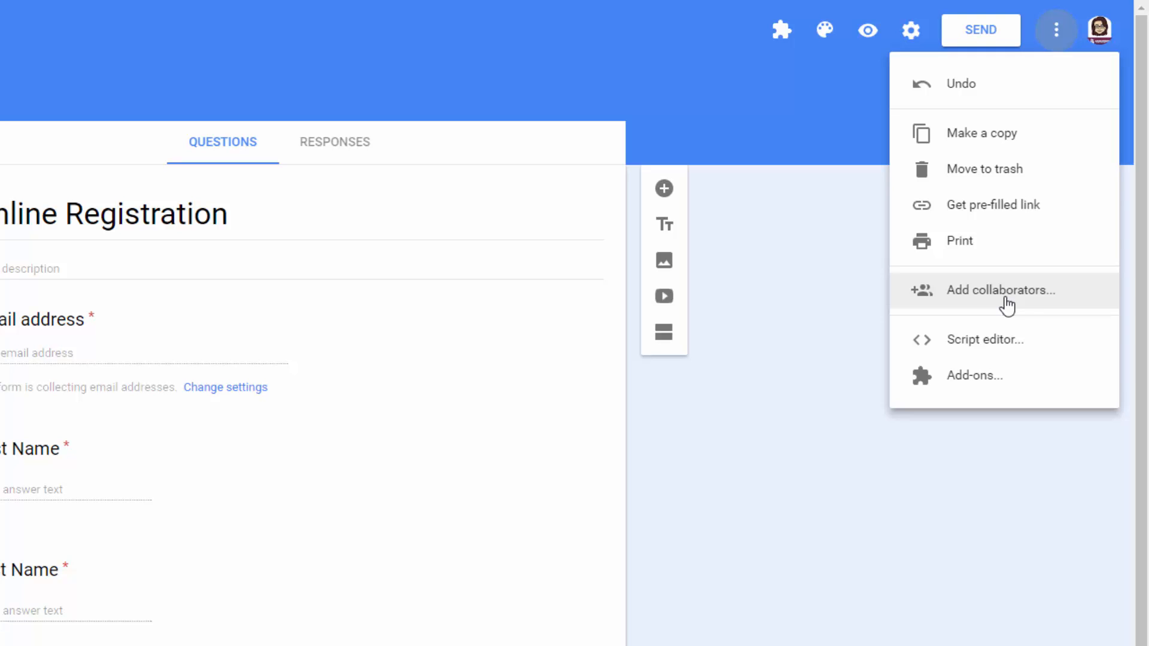
pyautogui.click(732, 431)
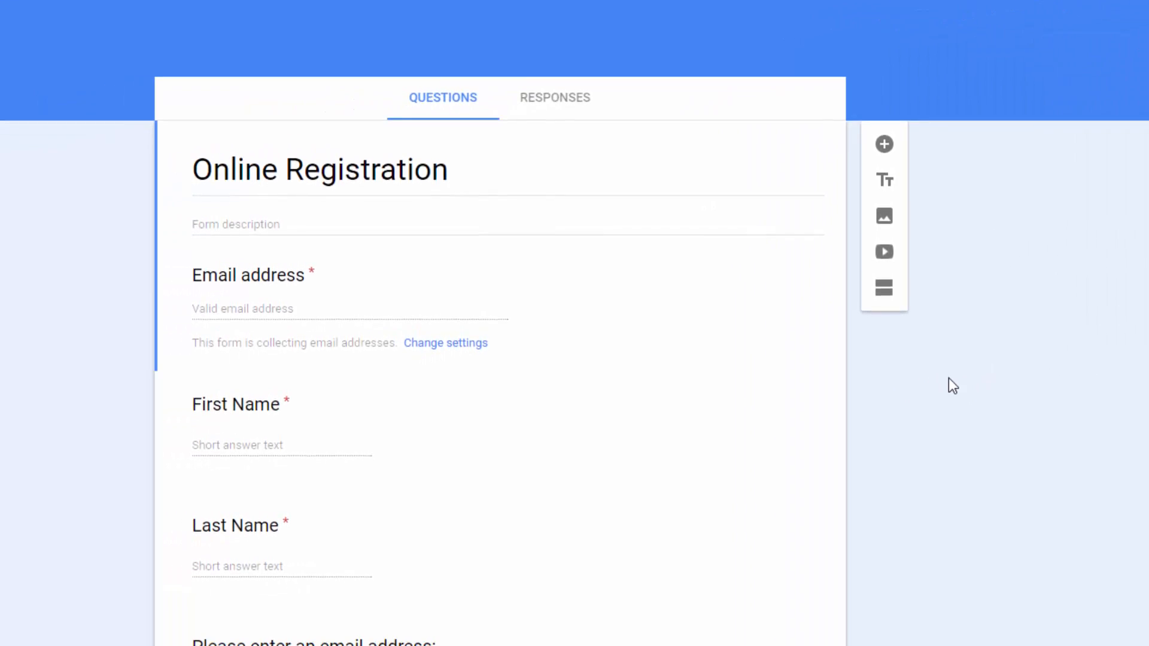
# Step: Delete the redundant "Please enter an email address:" question from the registration form
pyautogui.scroll(-3, 1015, 364)
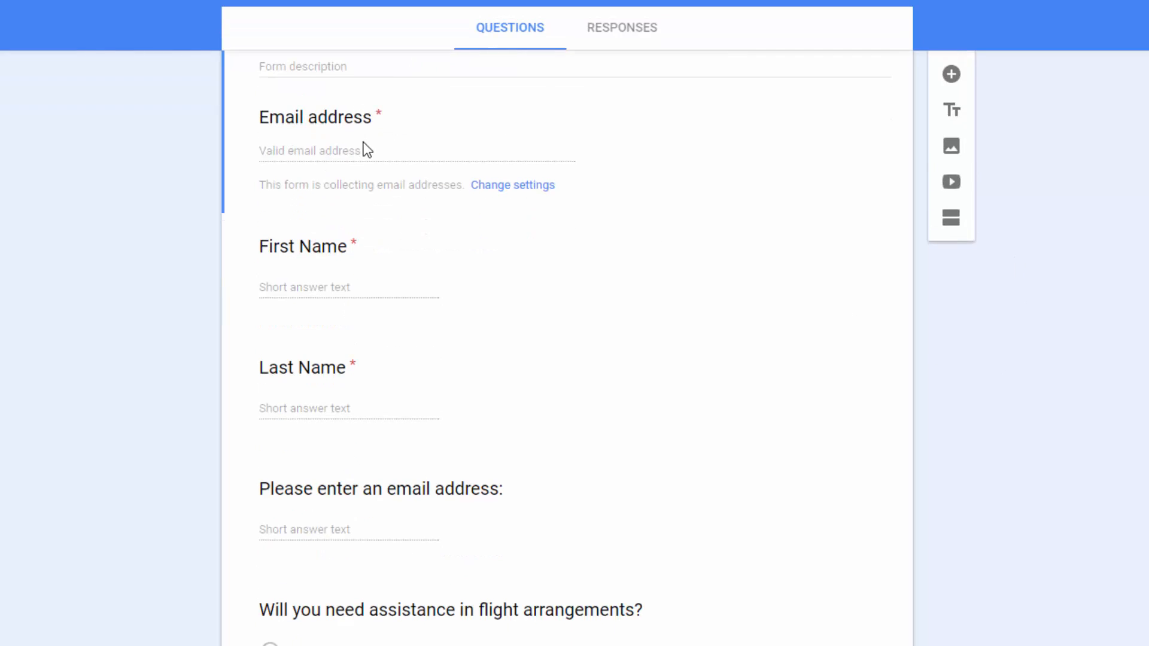
pyautogui.click(547, 508)
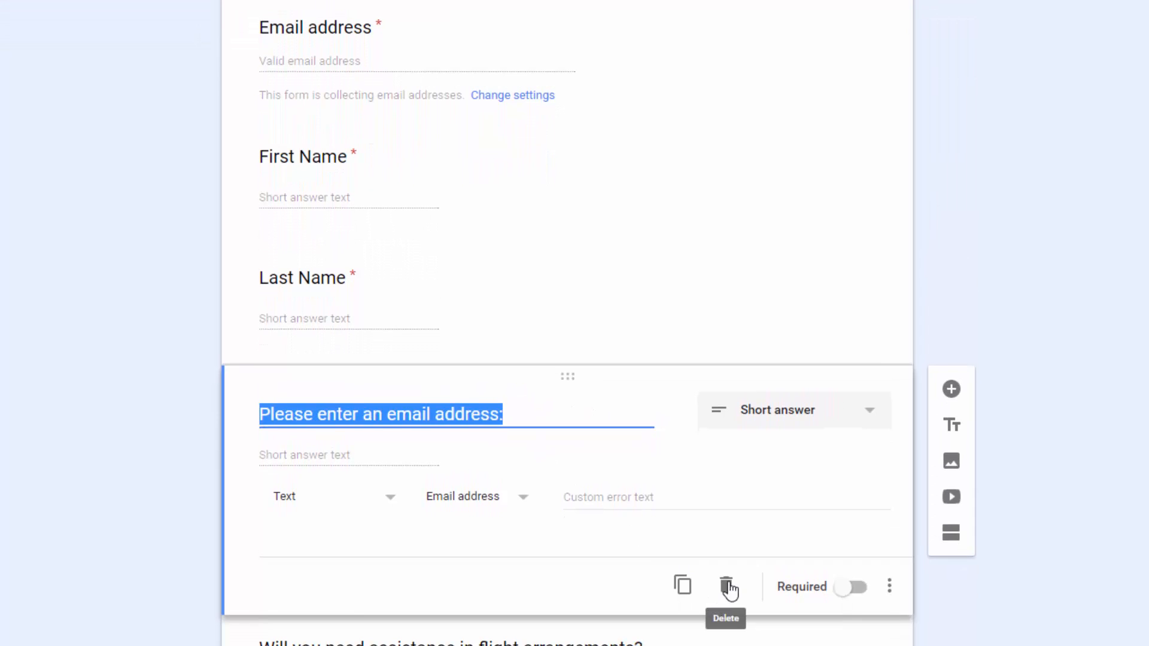
pyautogui.click(727, 586)
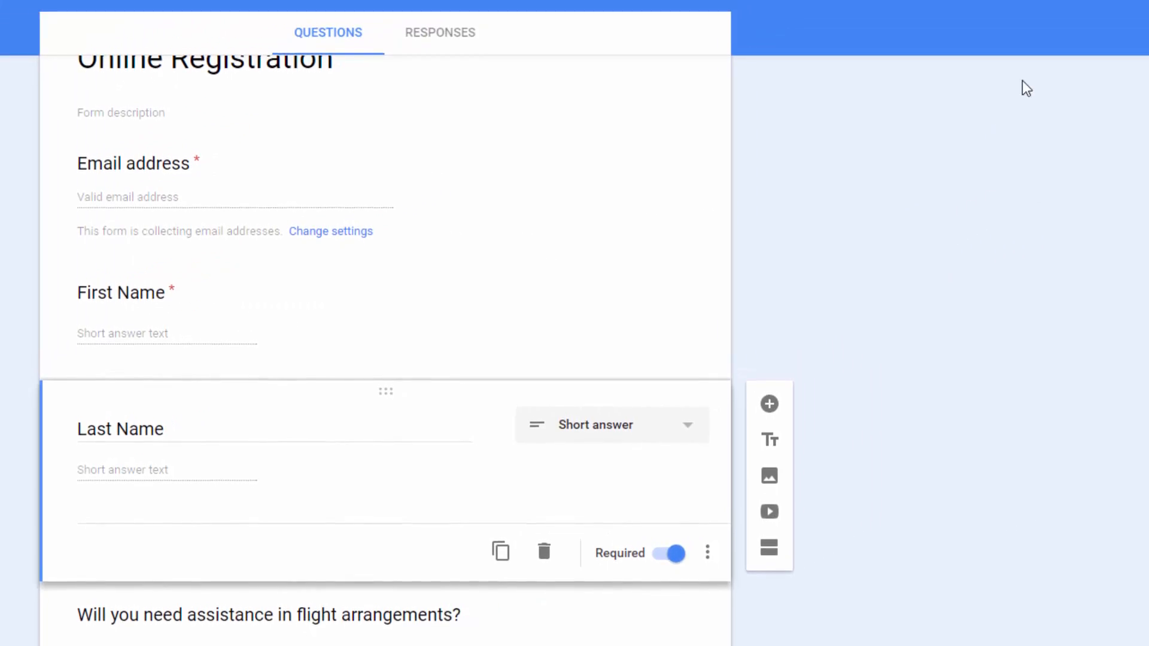
# Step: Review the form's email and link sending options, generate a shortened URL for the link, and close the sending dialog
pyautogui.click(975, 37)
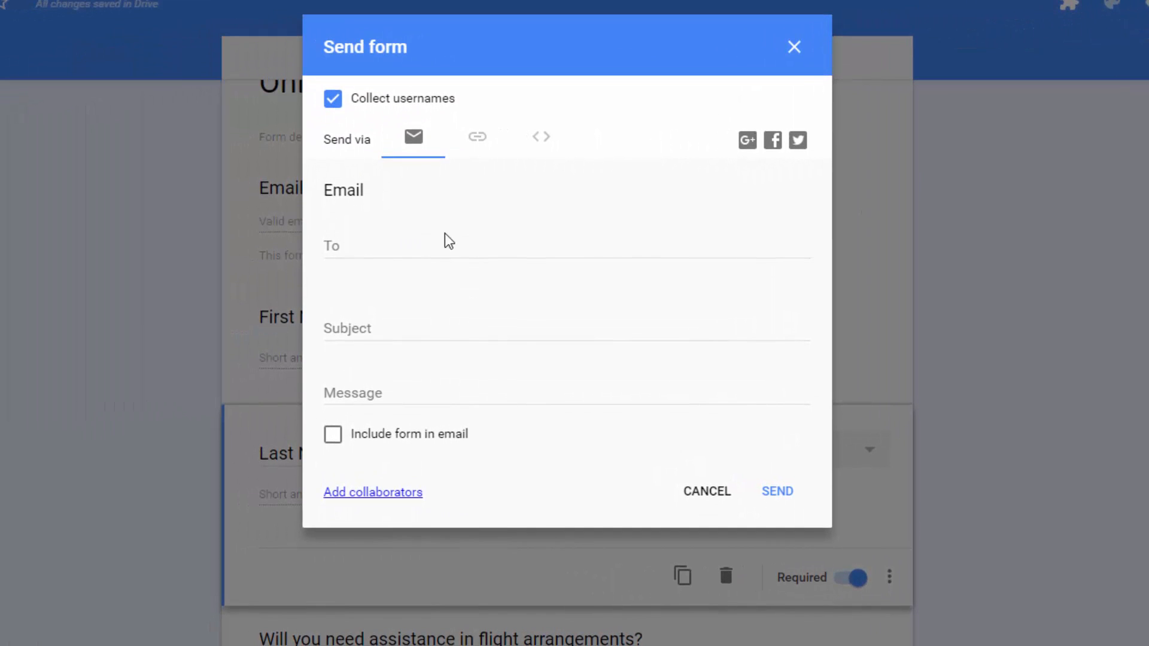
pyautogui.click(483, 143)
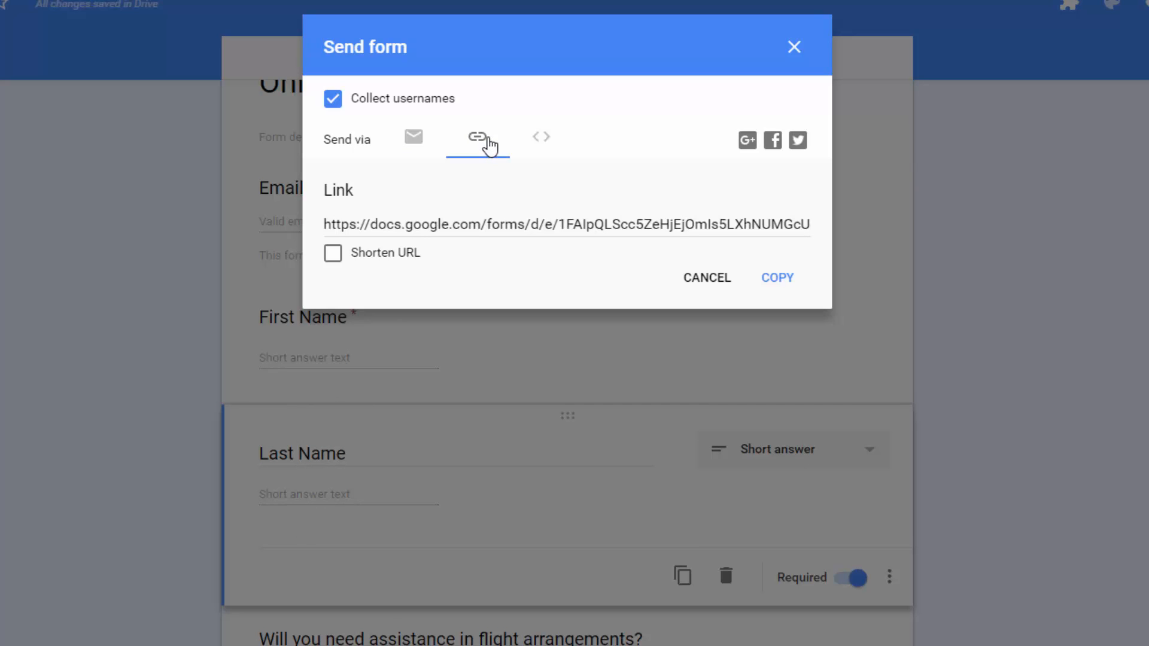
pyautogui.click(333, 256)
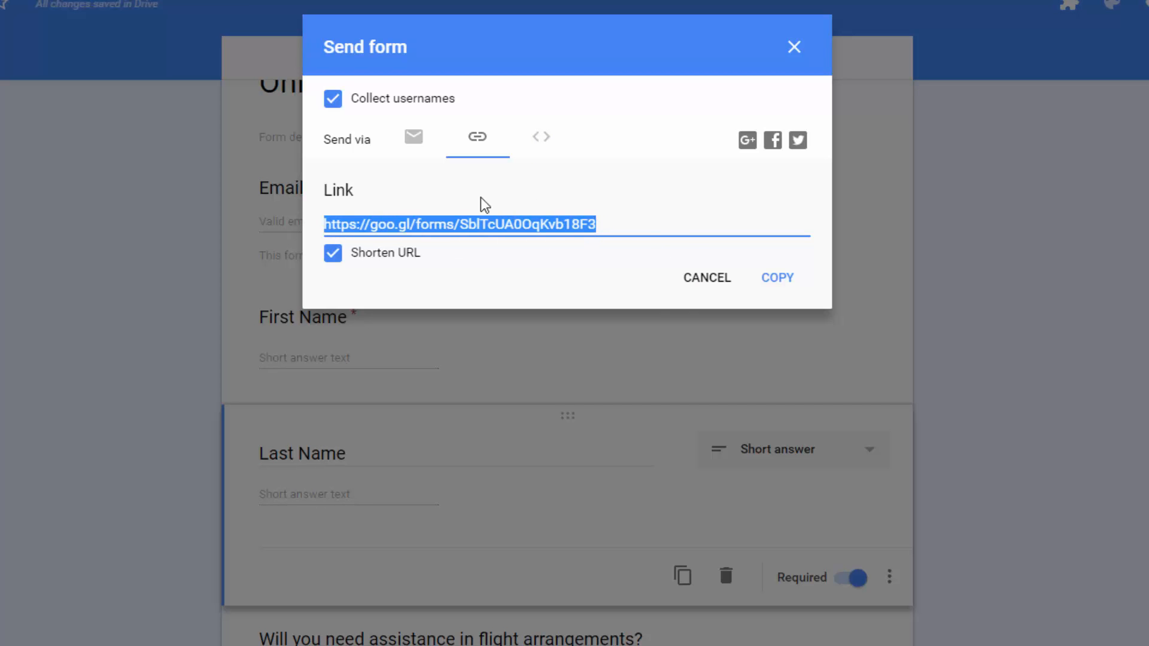
pyautogui.click(706, 281)
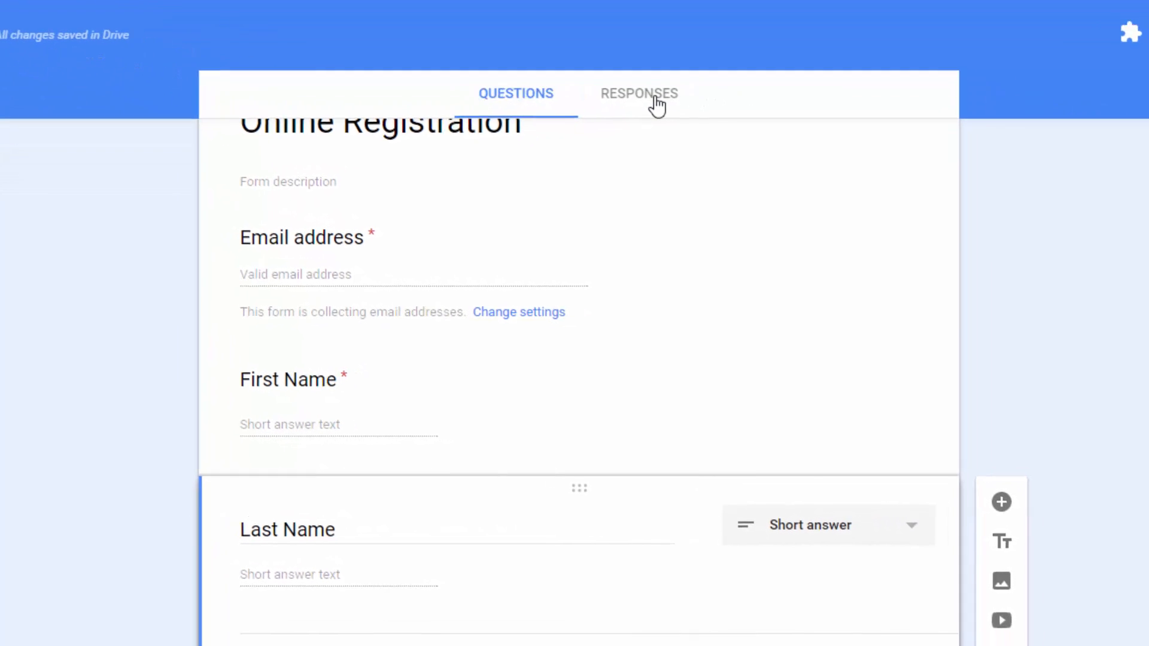
# Step: Look over the form's responses page and its additional response options, and return to the questions
pyautogui.click(643, 97)
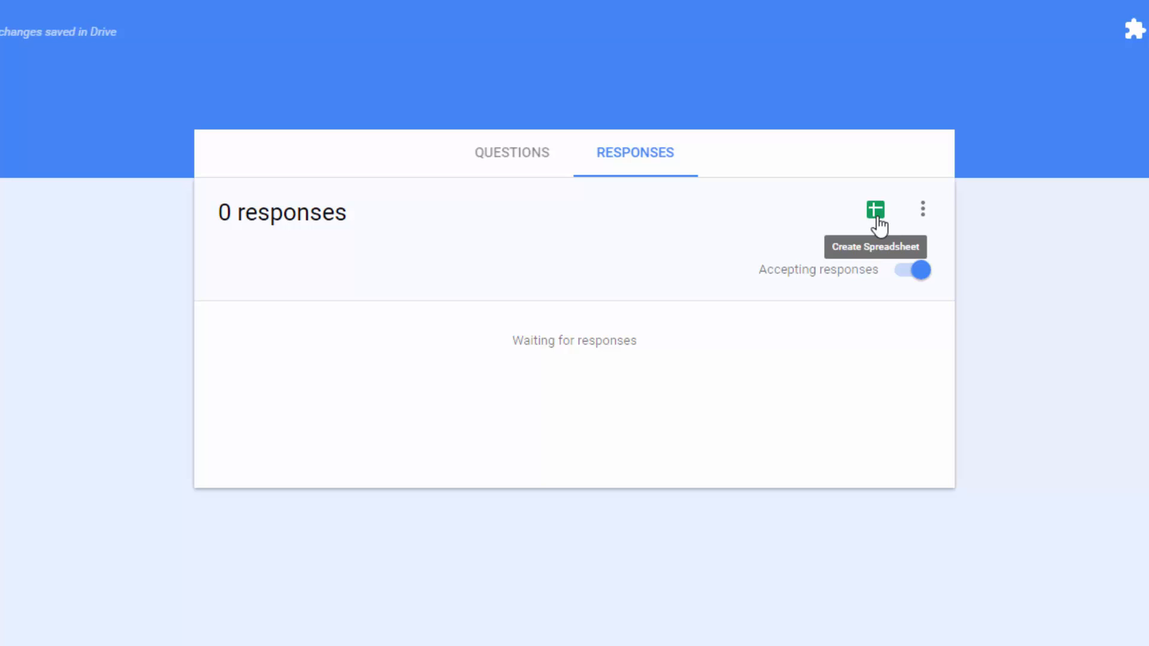
pyautogui.click(928, 216)
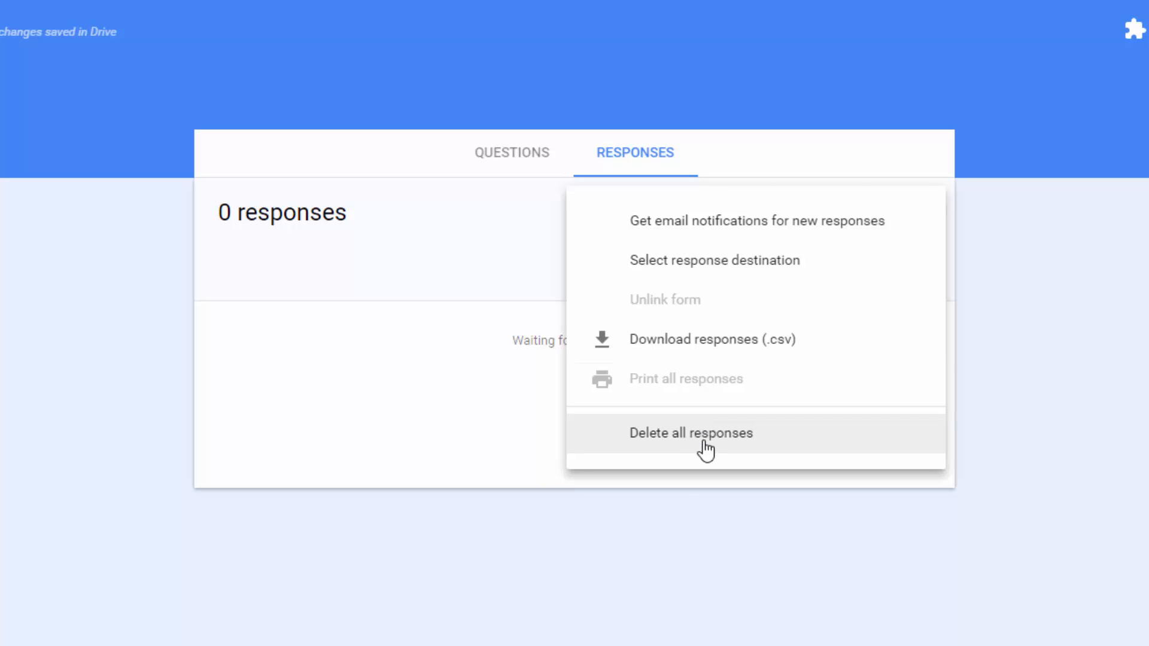
pyautogui.click(1020, 338)
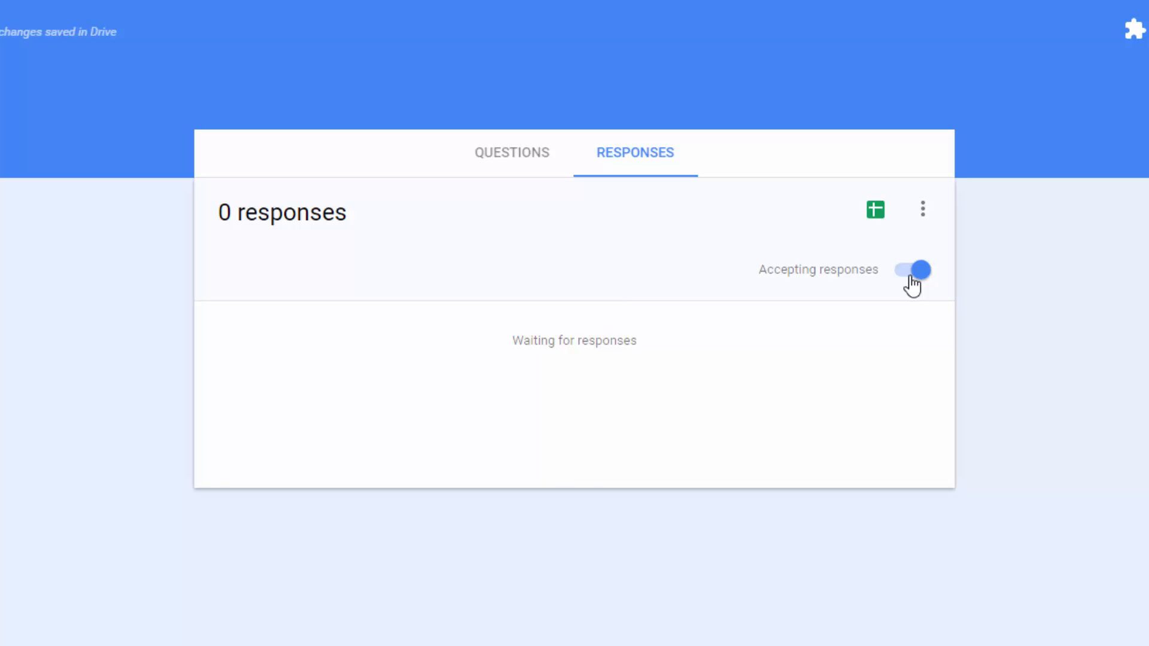
pyautogui.click(519, 158)
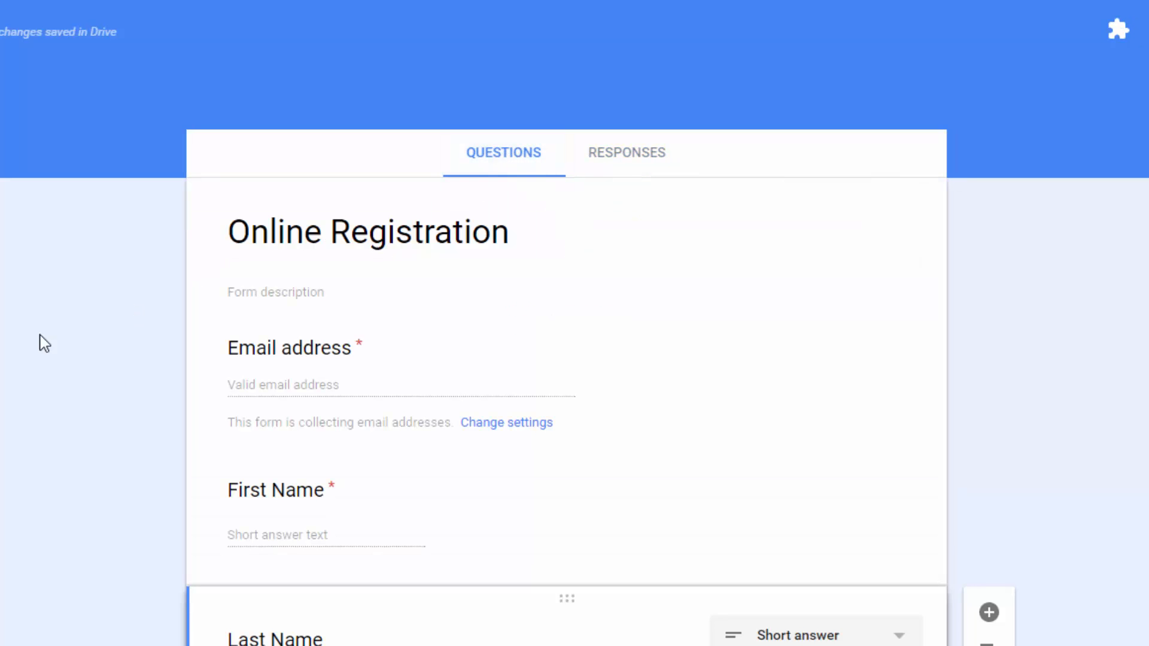